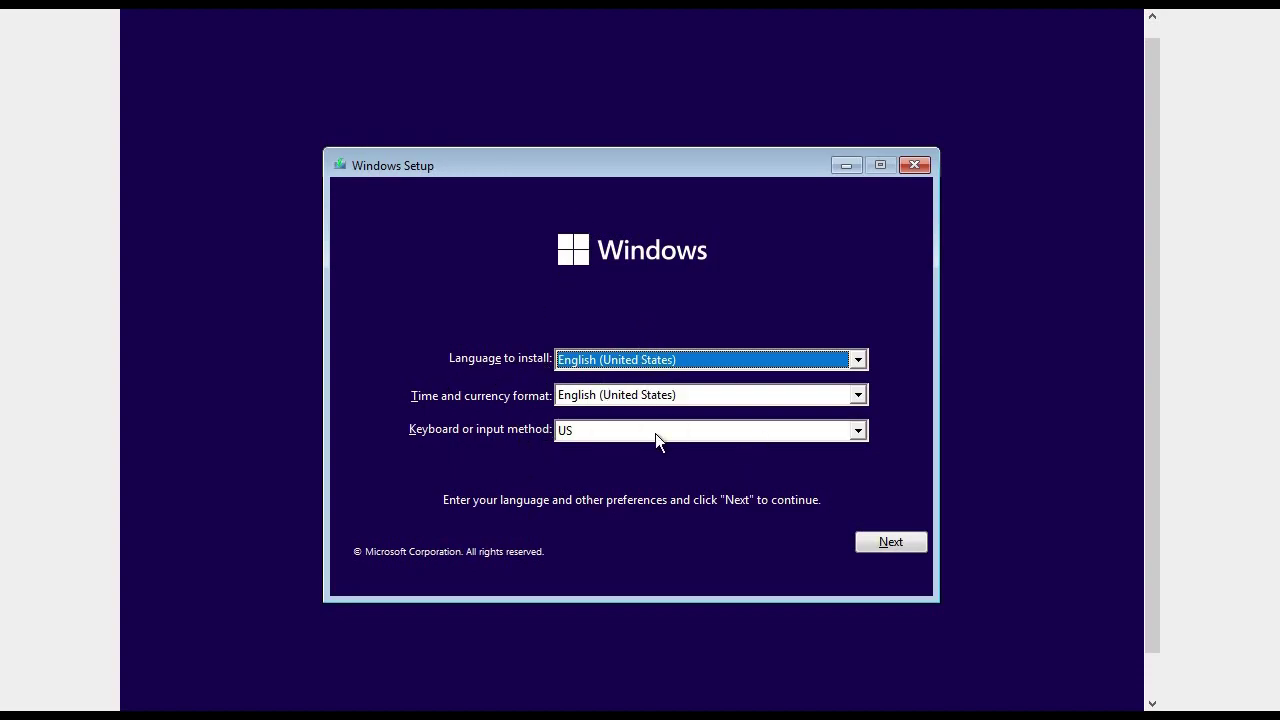
Step: Confirm the language and keyboard settings and start the Windows 11 installation
left_click(893, 541)
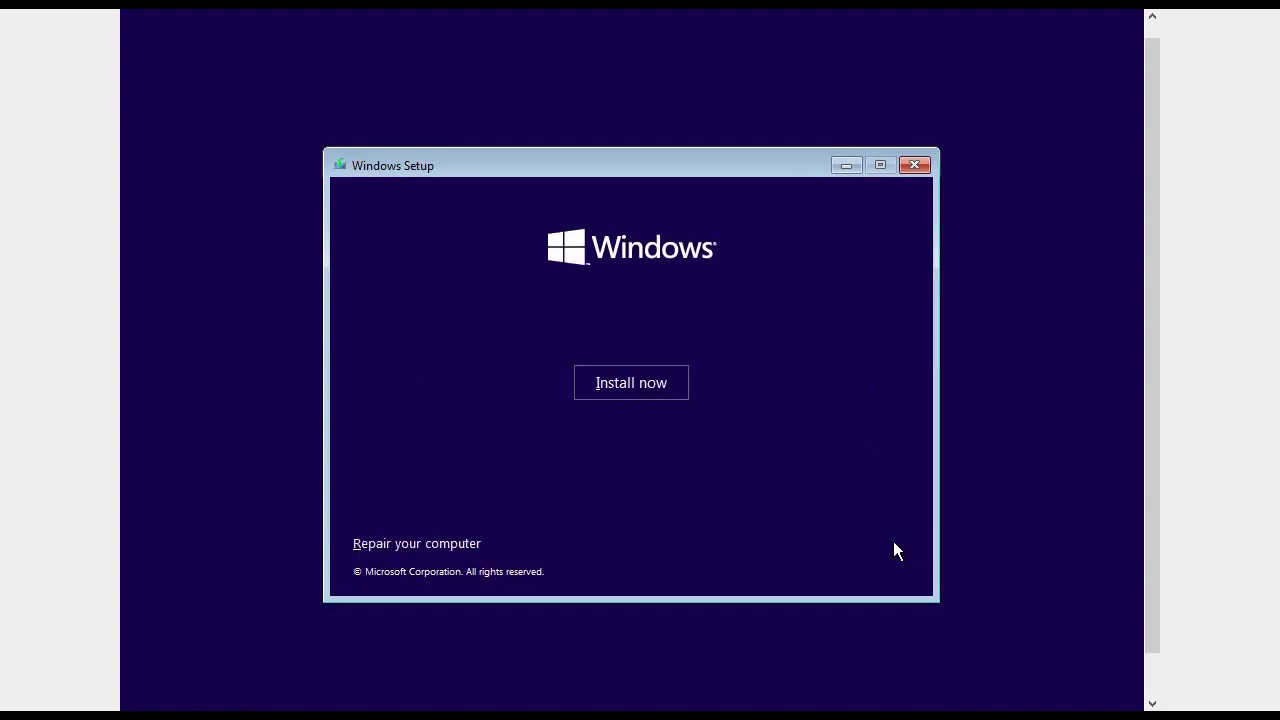
left_click(622, 381)
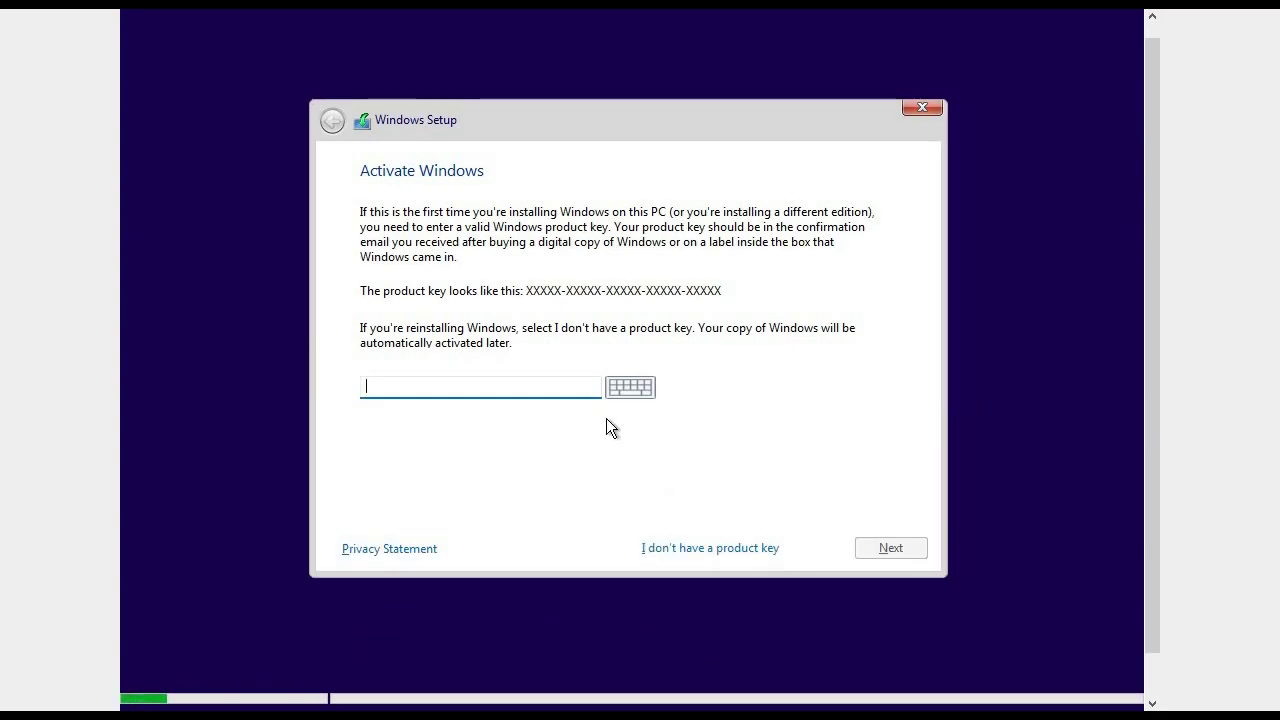
Step: Skip the product key and choose Windows 11 Home as the edition to install
left_click(706, 547)
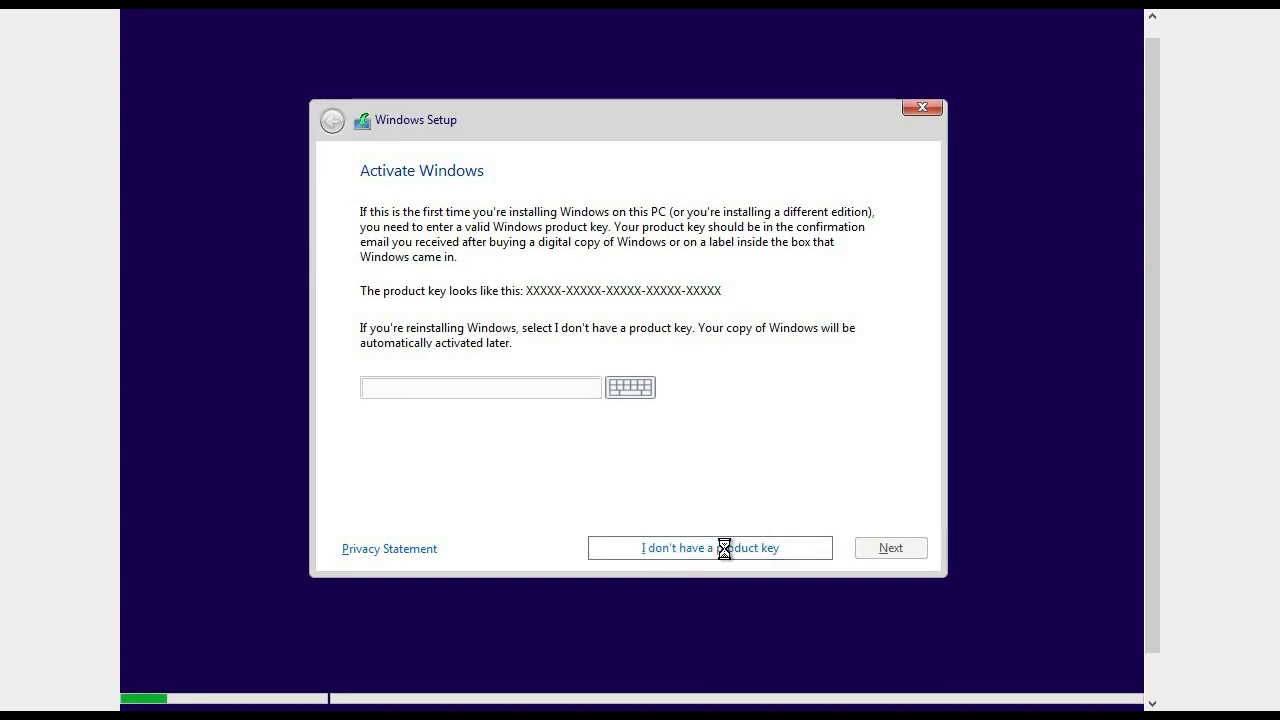
scroll(688, 312, "down", 2)
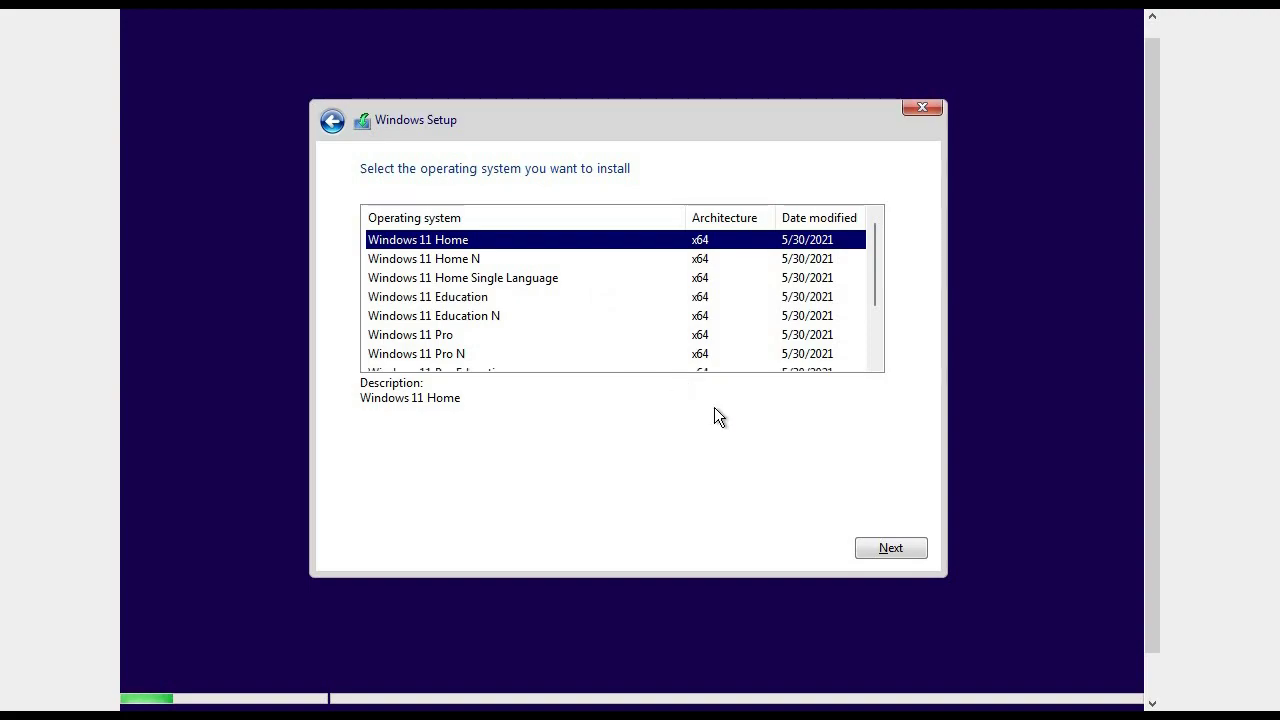
left_click(906, 544)
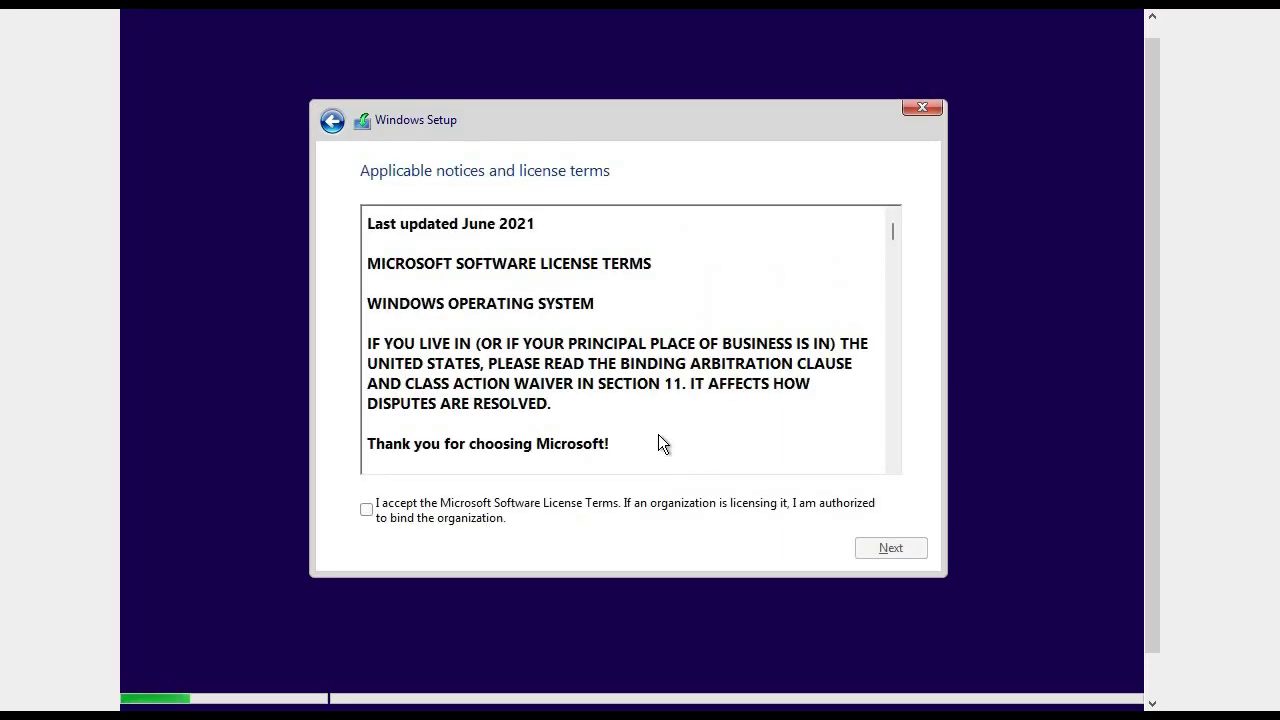
Step: Read through and accept the Microsoft Software License Terms, then continue
scroll(614, 360, "down", 15)
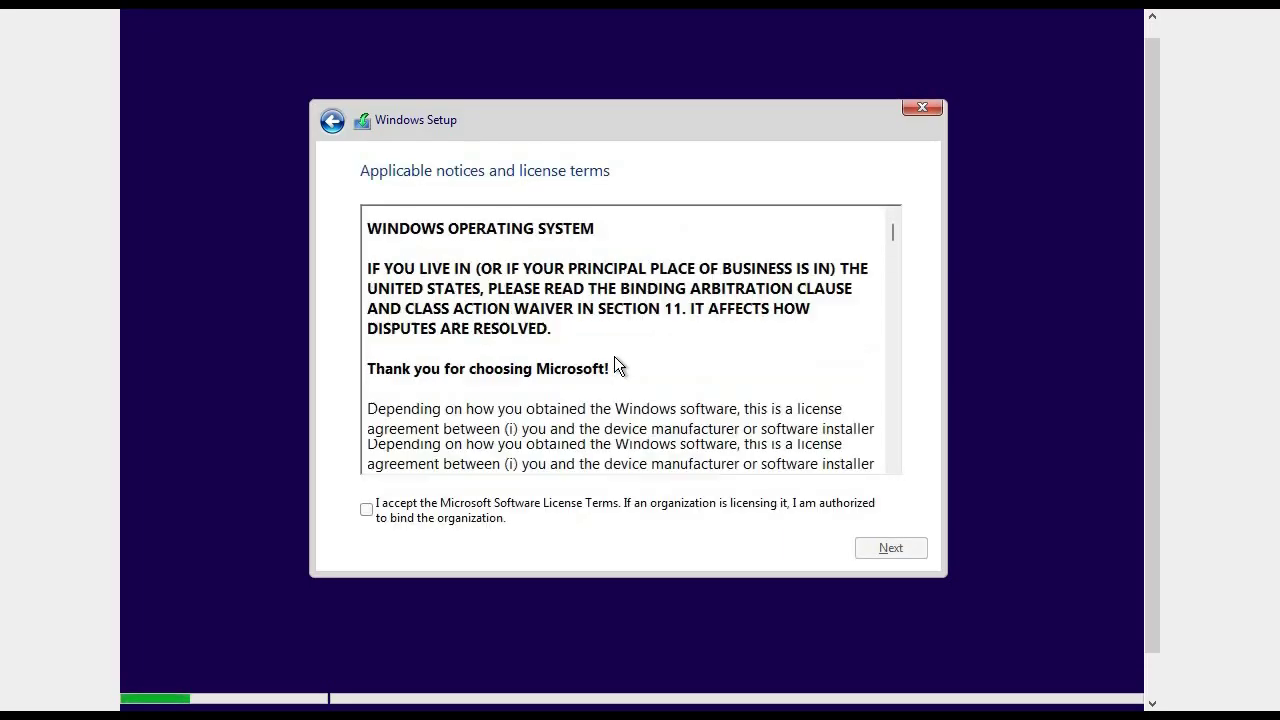
scroll(617, 365, "down", 20)
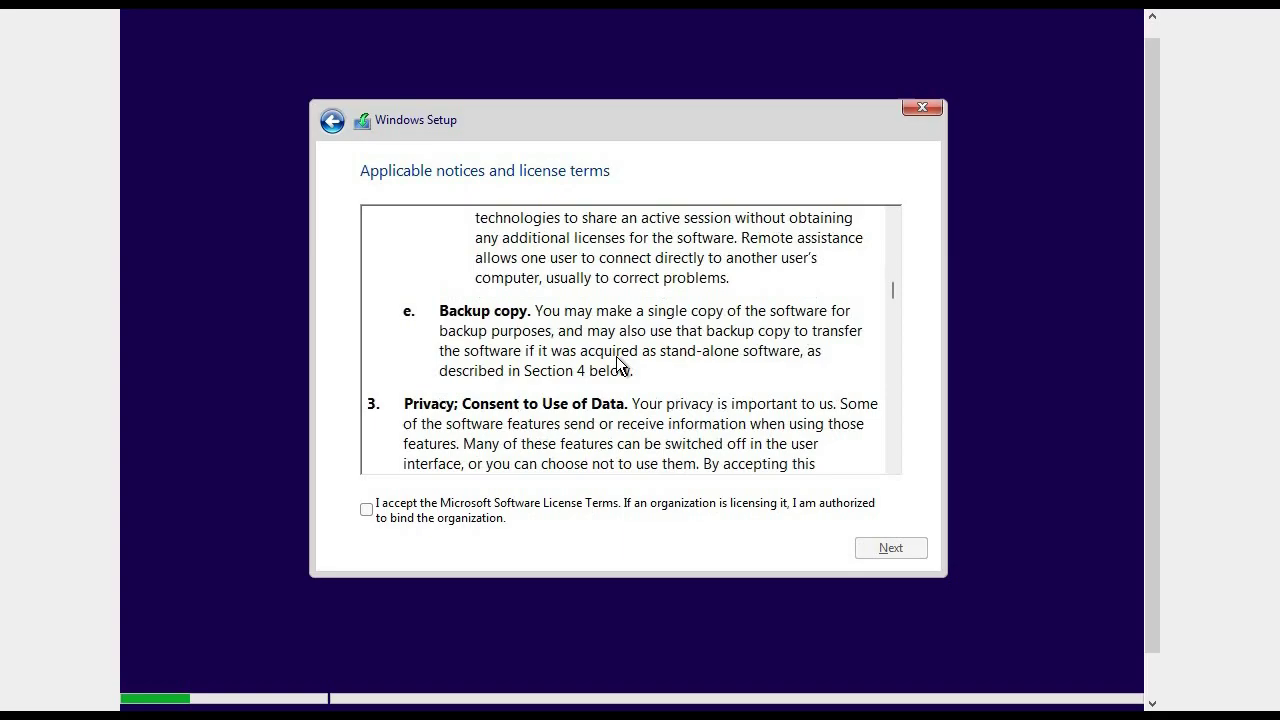
scroll(617, 365, "down", 20)
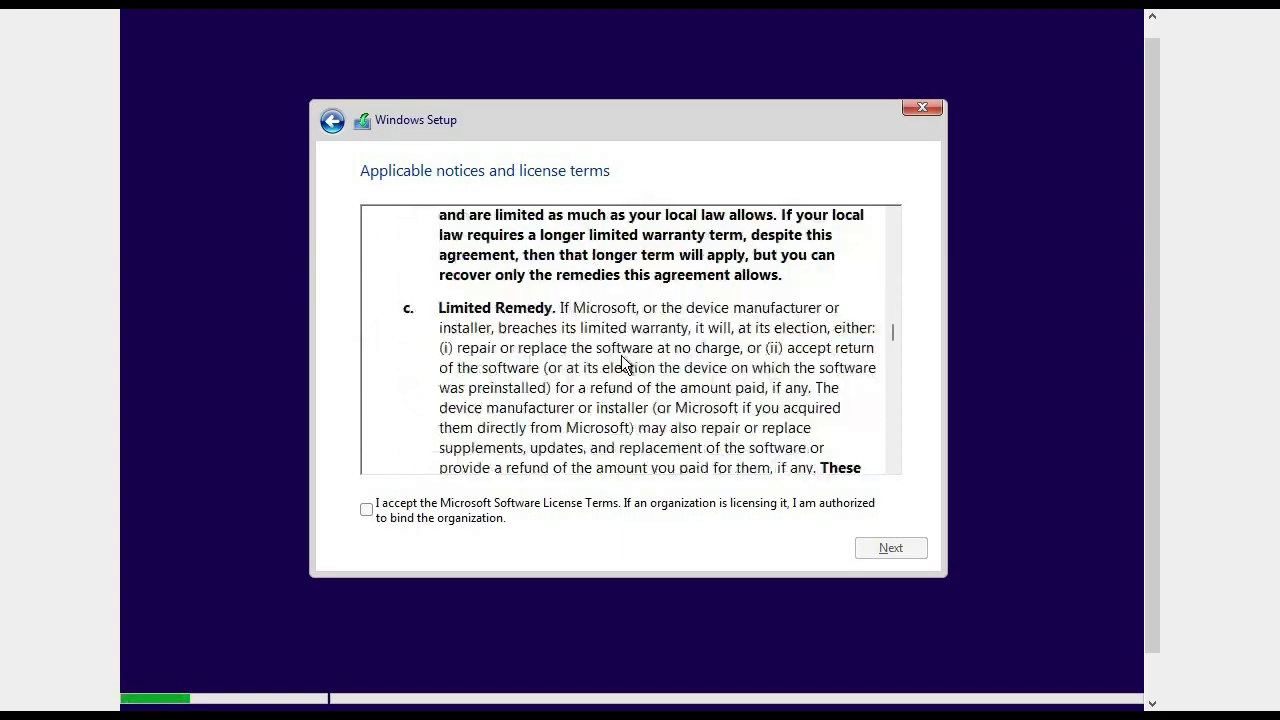
scroll(364, 508, "down", 15)
left_click(366, 509)
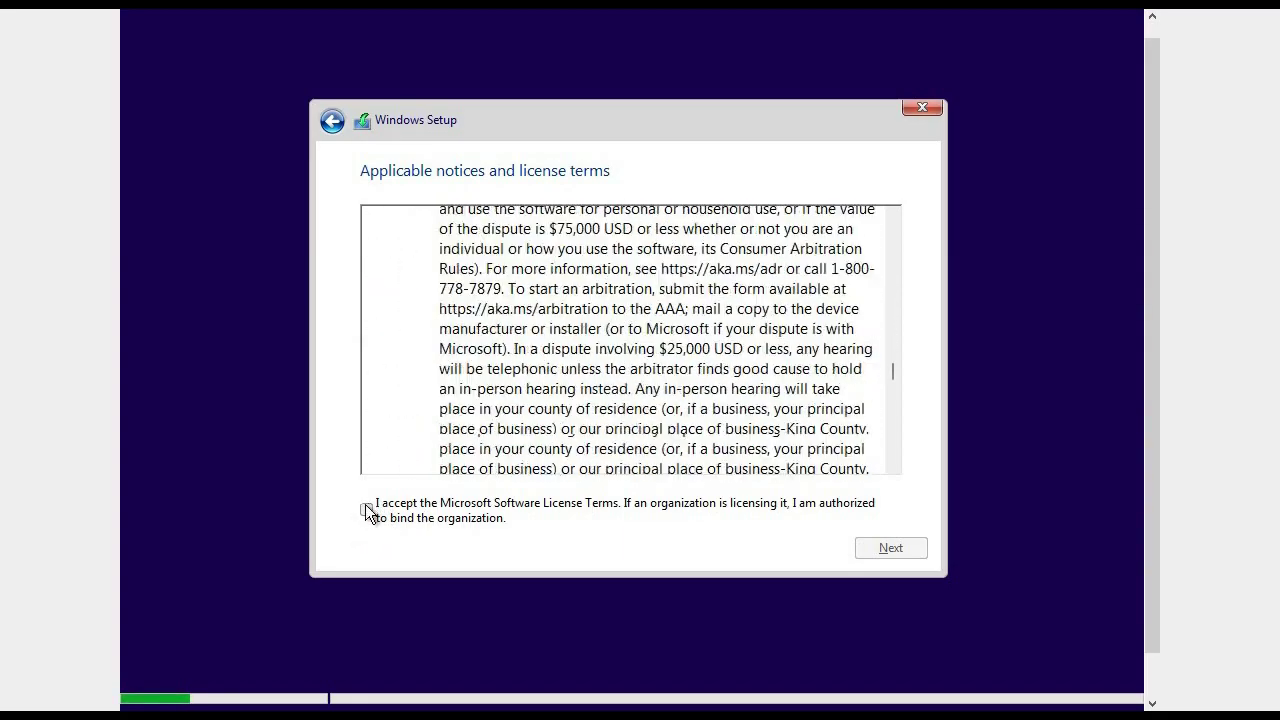
scroll(604, 551, "down", 10)
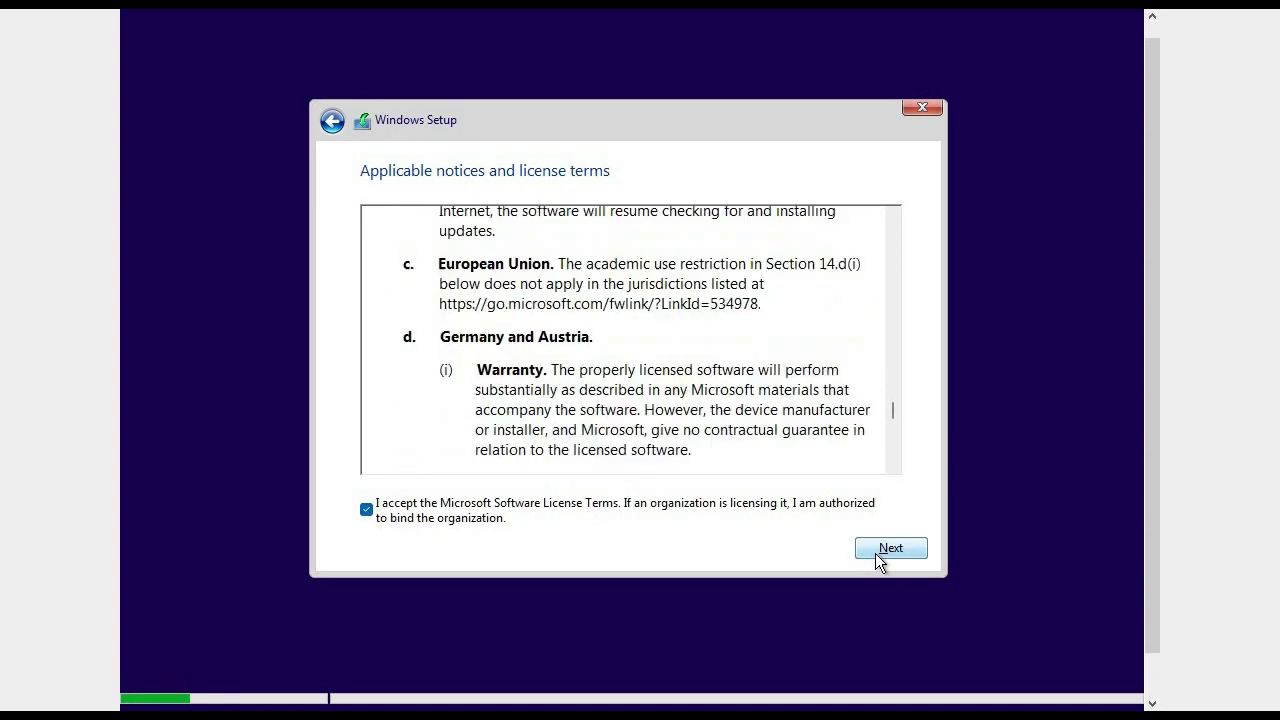
left_click(880, 553)
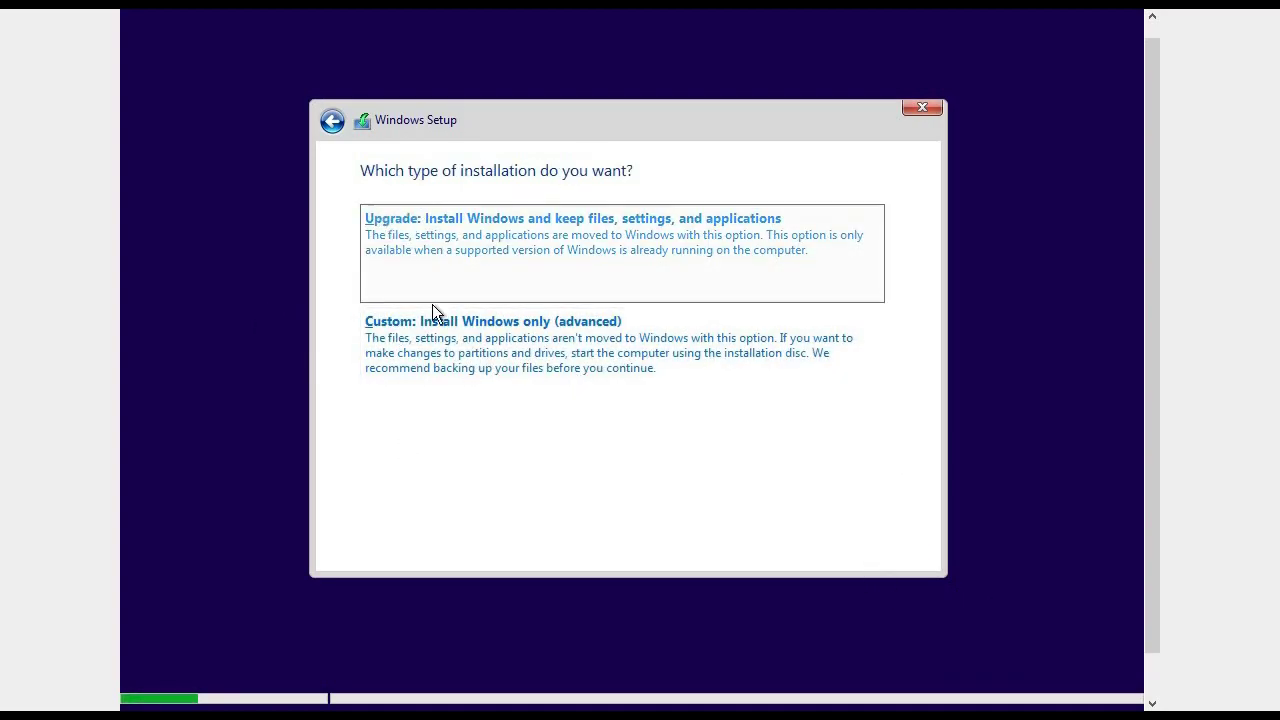
Step: Choose the 'Custom: Install Windows only (advanced)' installation type
left_click(496, 345)
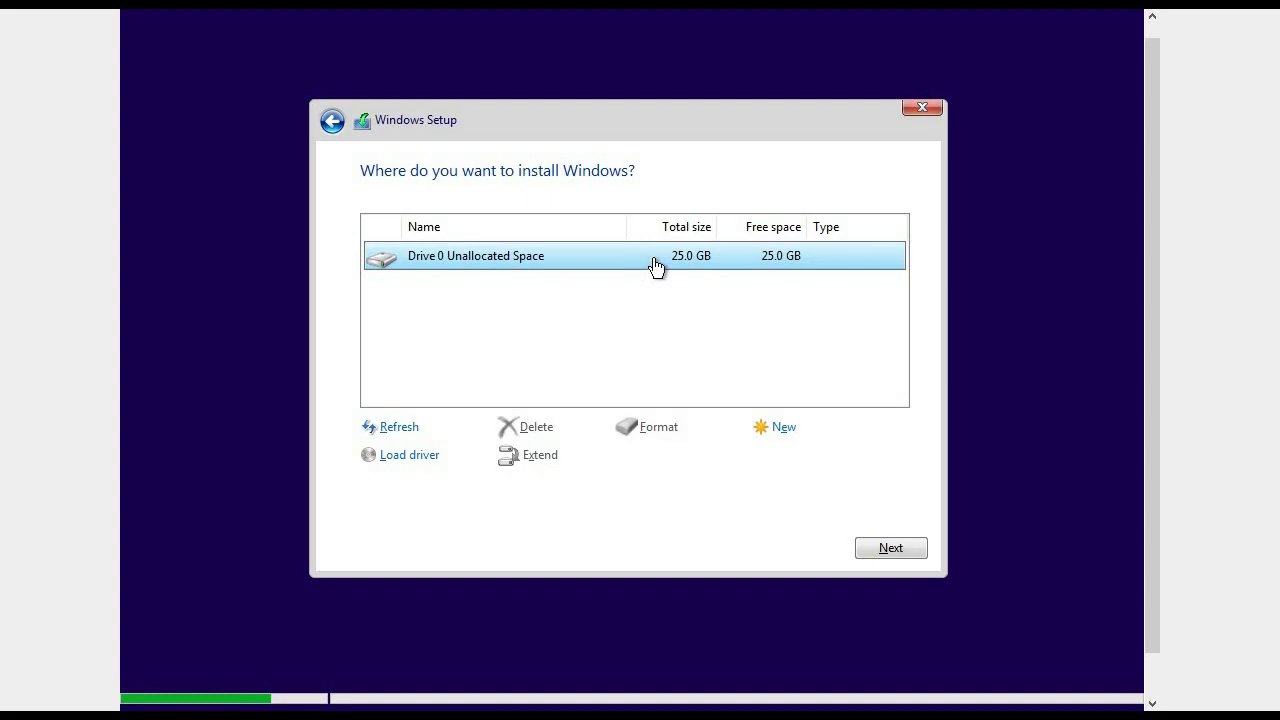
Step: Install Windows onto the 25.0 GB Drive 0 Unallocated Space
left_click(895, 556)
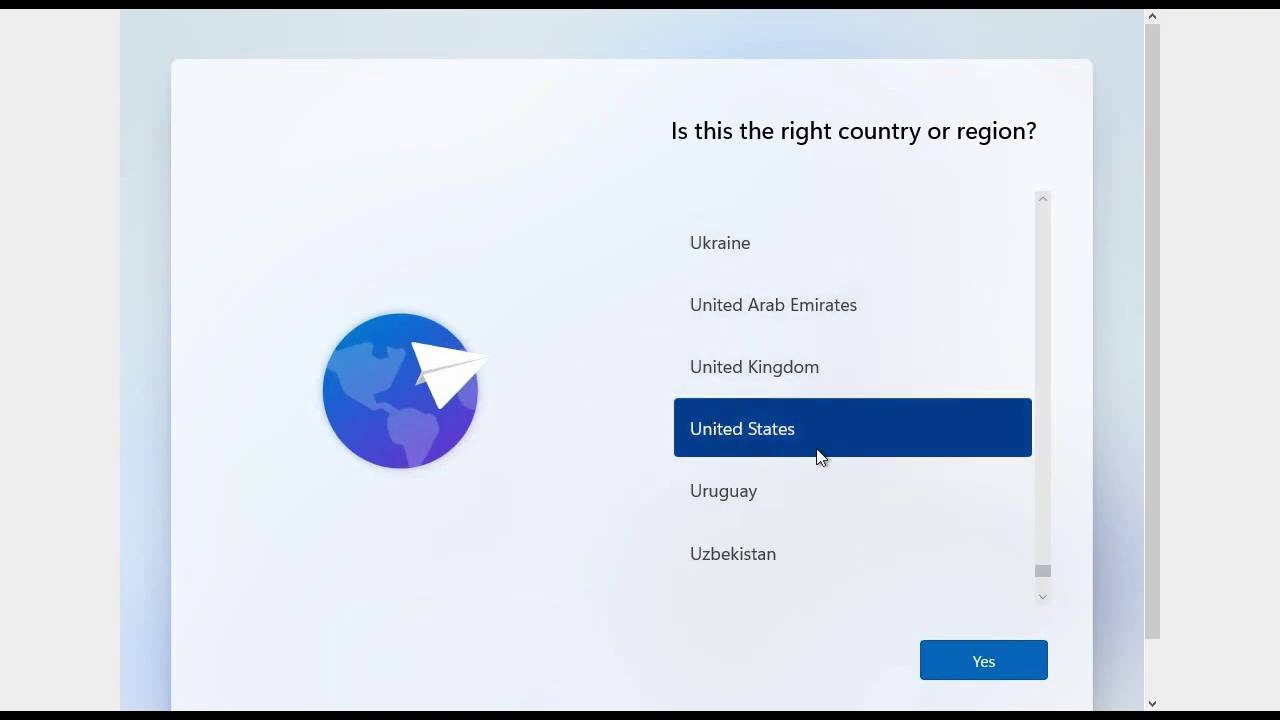
Step: Confirm United States as the region and finish first-run setup to the desktop
left_click(975, 659)
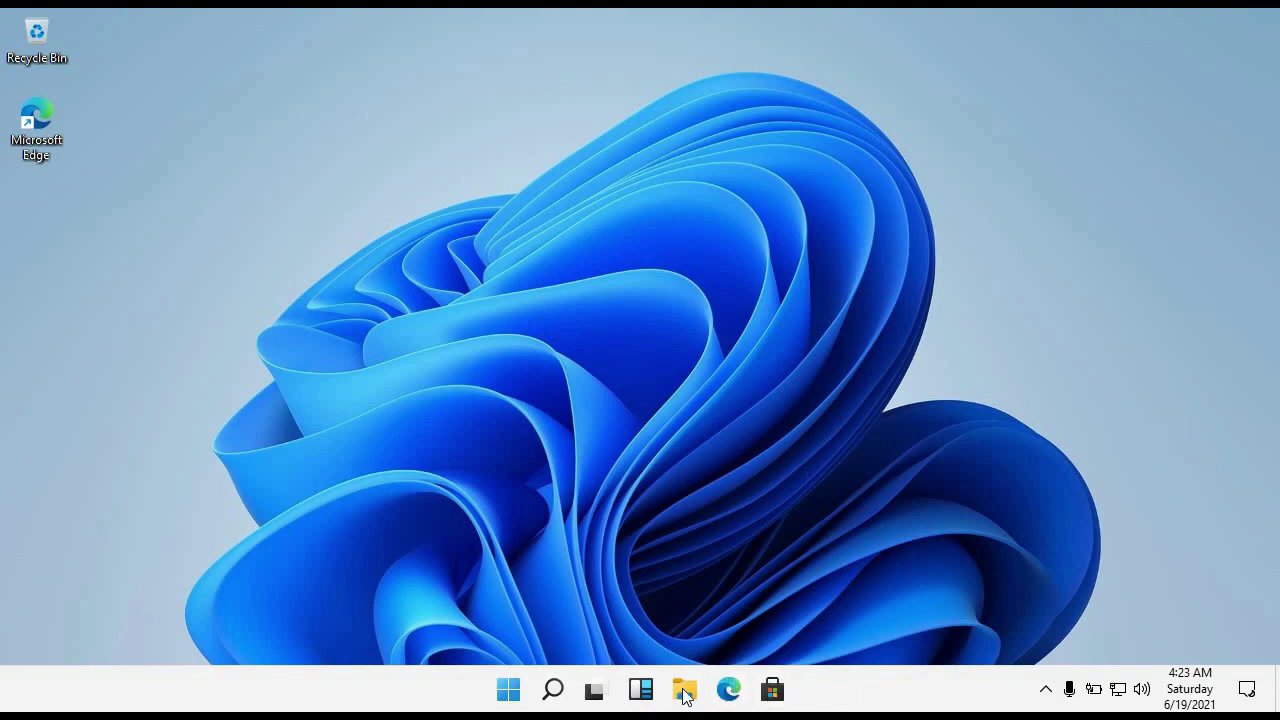
left_click(508, 690)
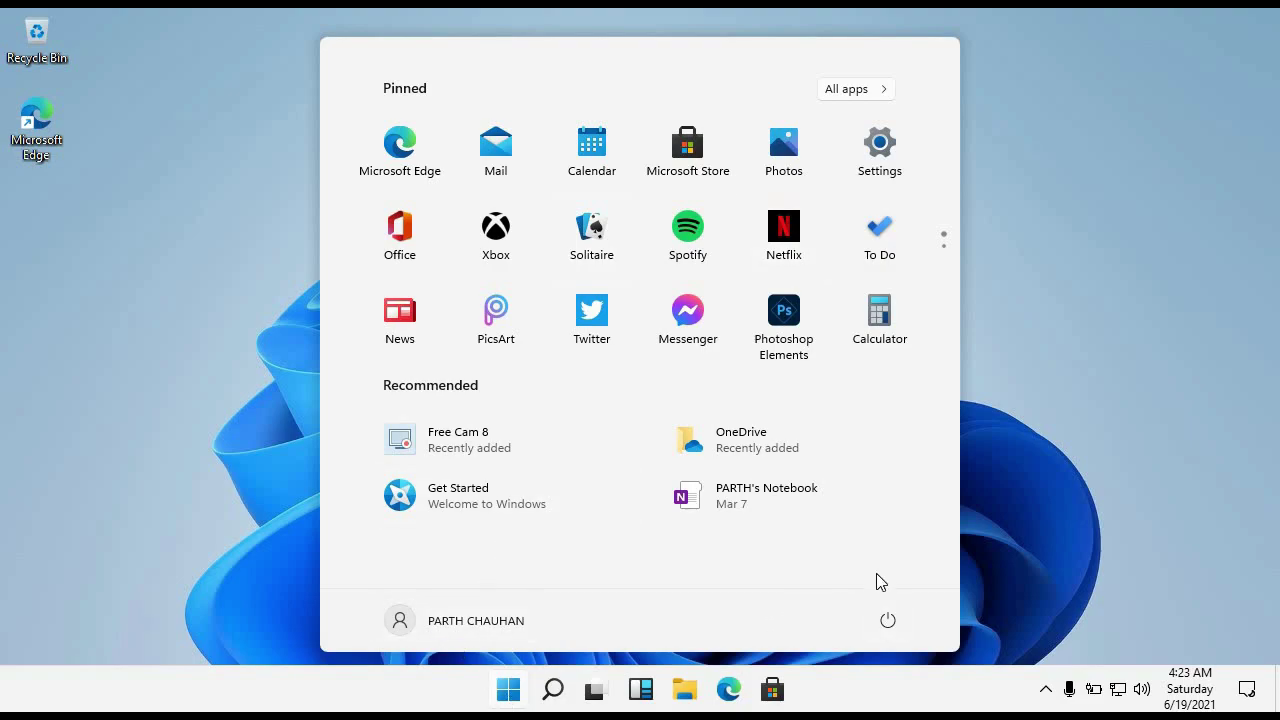
left_click(886, 628)
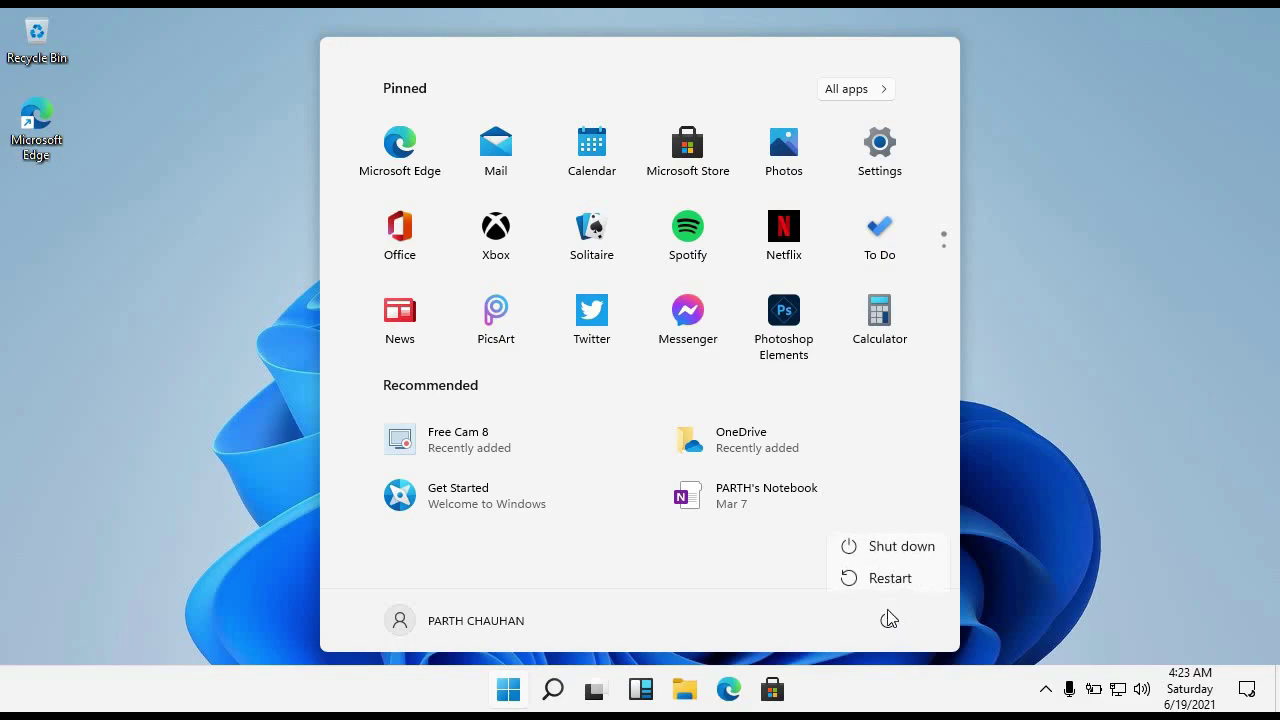
left_click(694, 594)
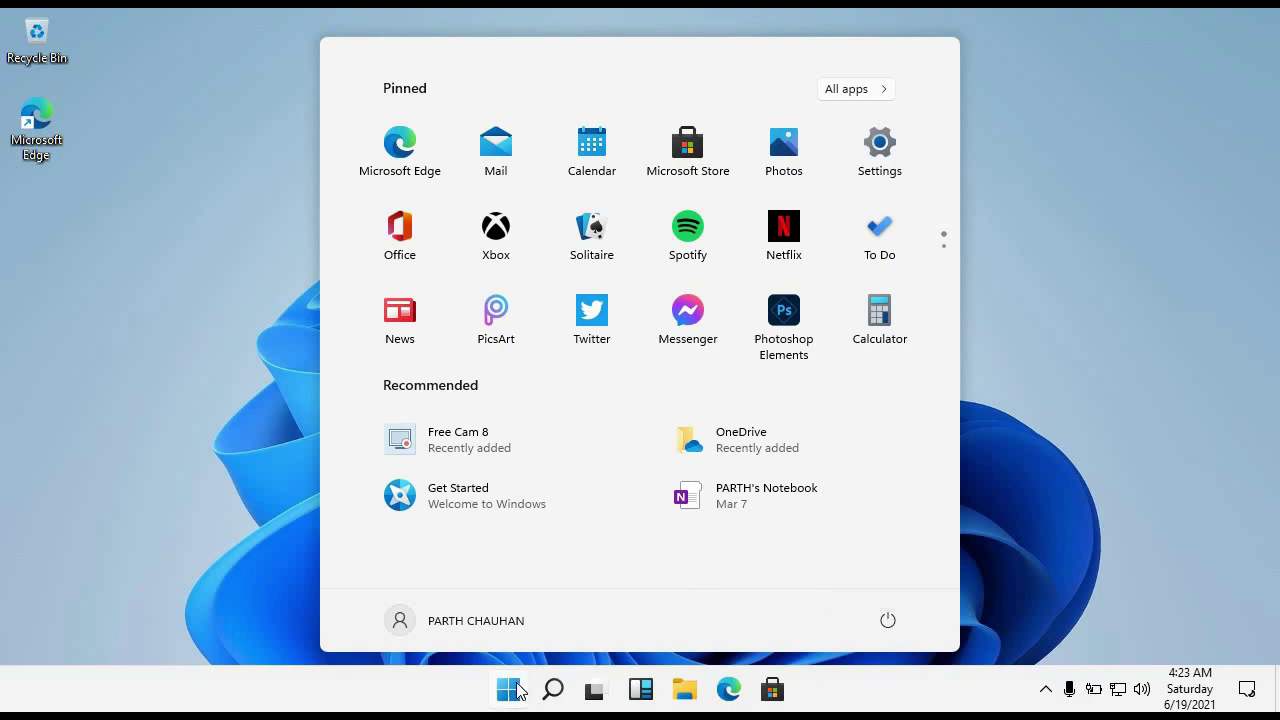
left_click(510, 690)
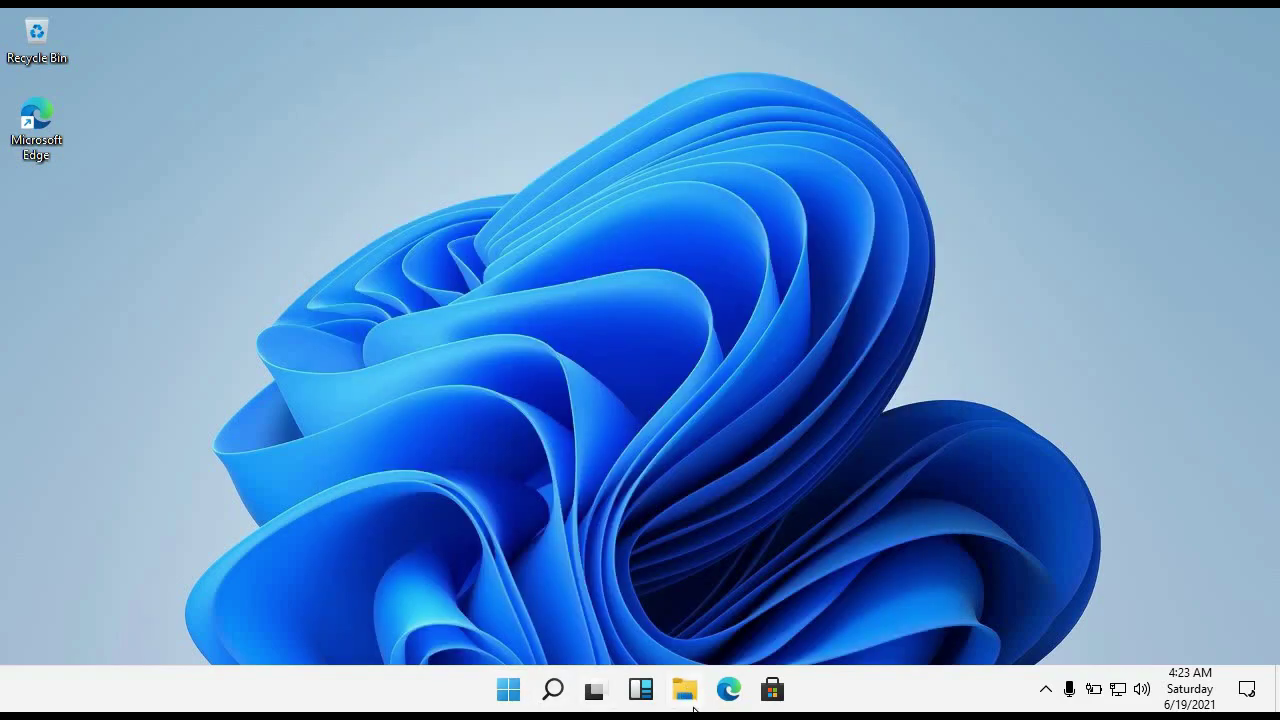
Step: Open File Explorer maximized and browse Downloads, OneDrive, This PC, CD Drive (D:) and Network
left_click(688, 695)
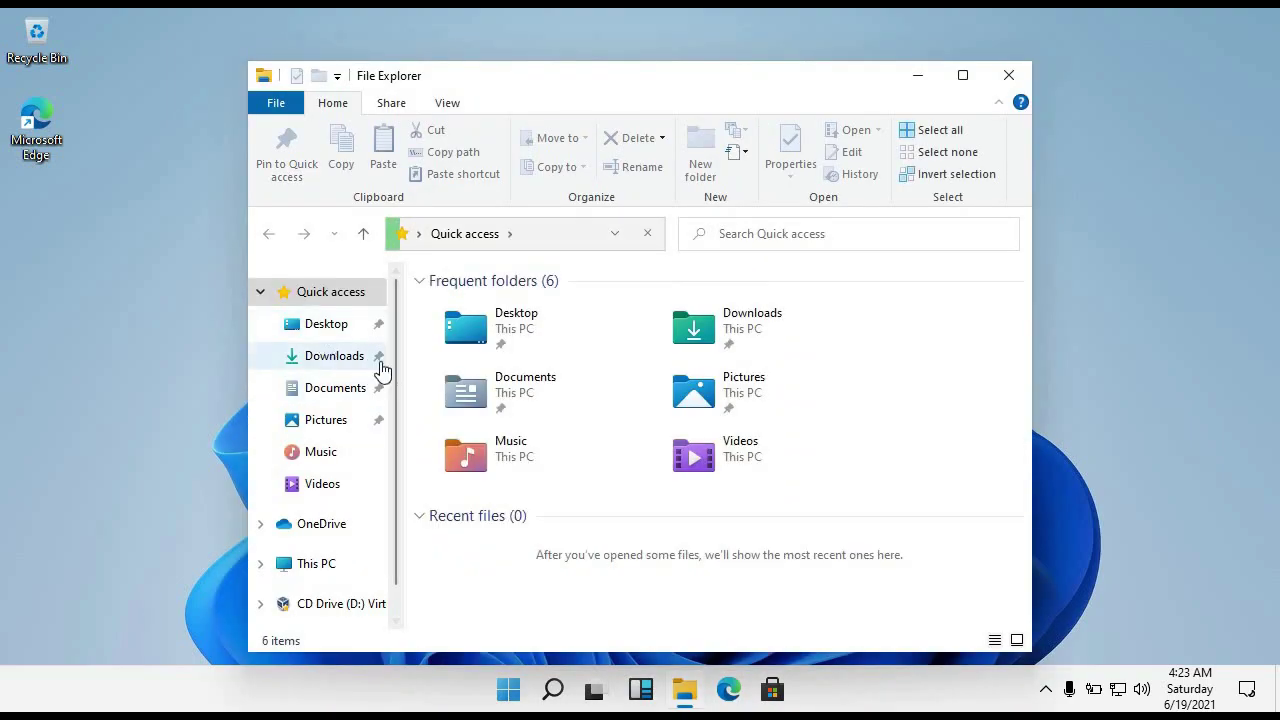
key("super+Up")
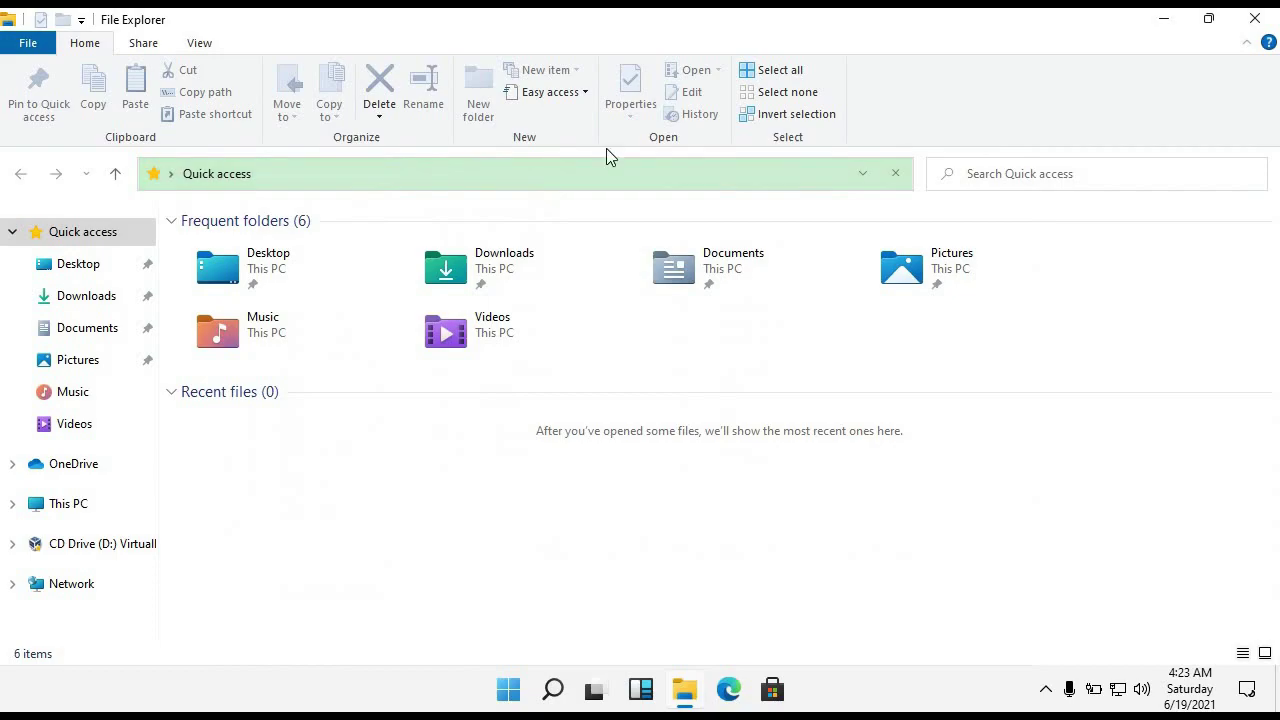
left_click(77, 300)
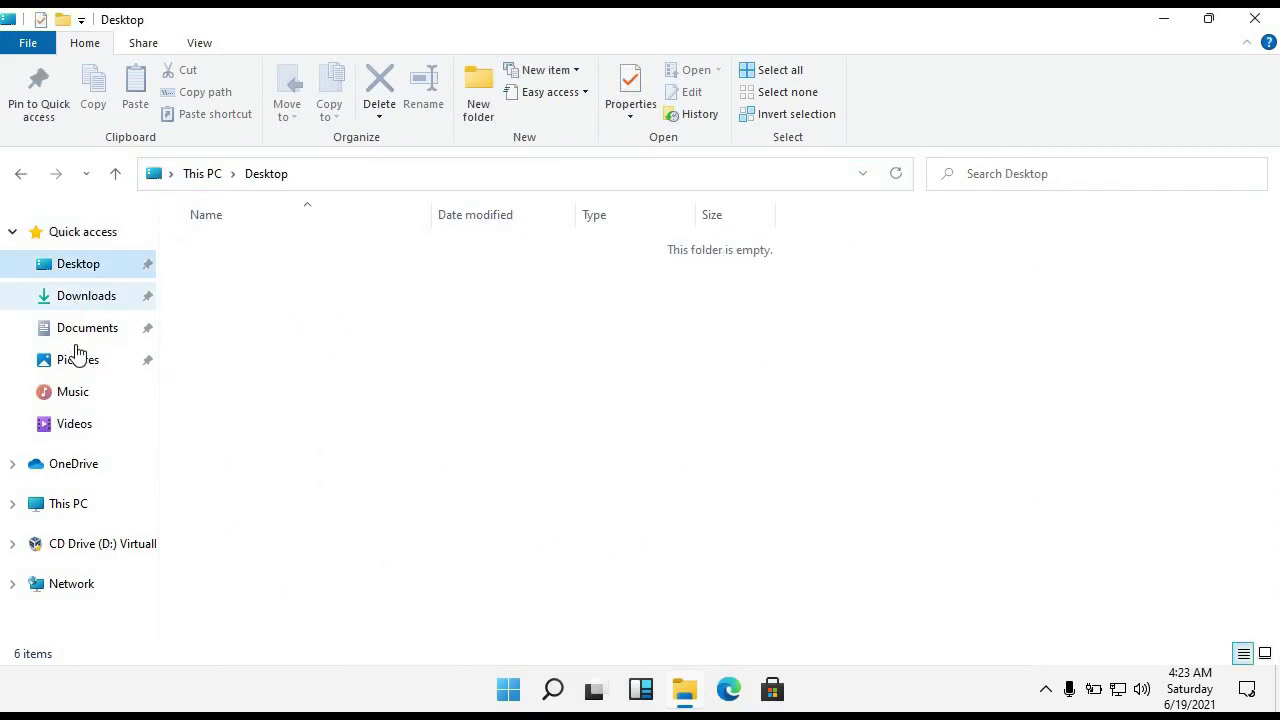
left_click(83, 468)
left_click(96, 515)
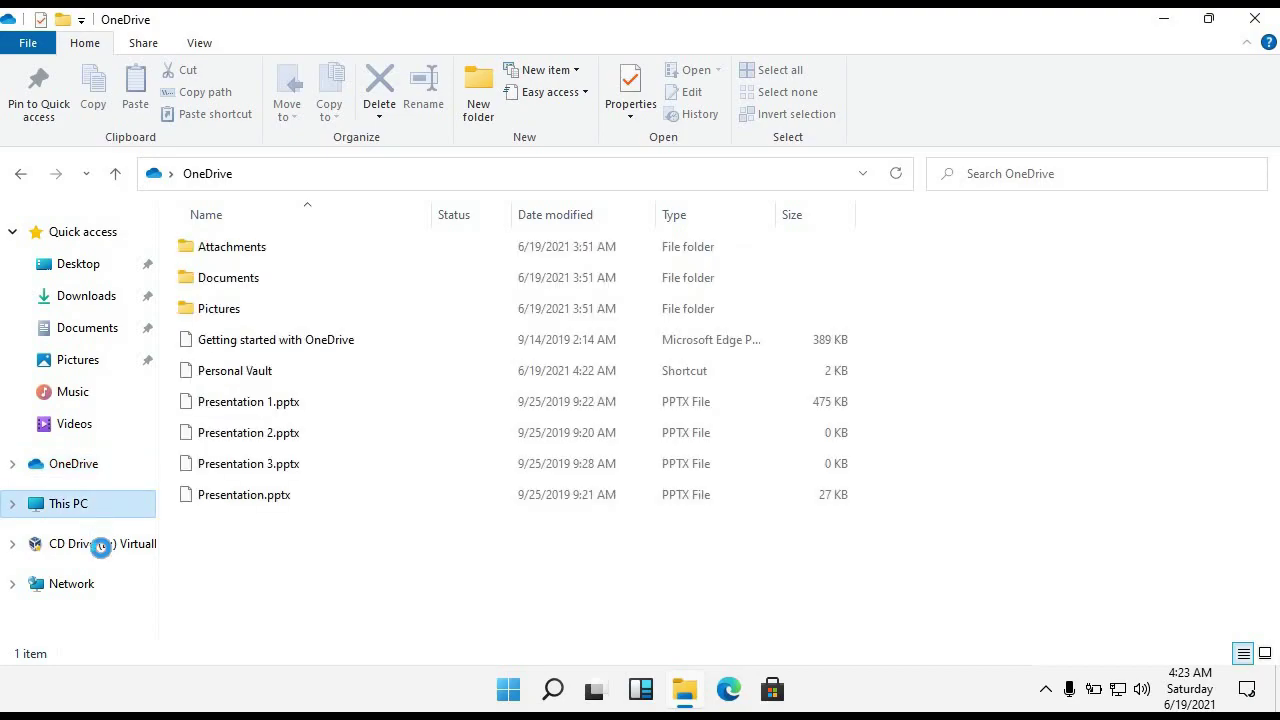
left_click(100, 545)
left_click(100, 588)
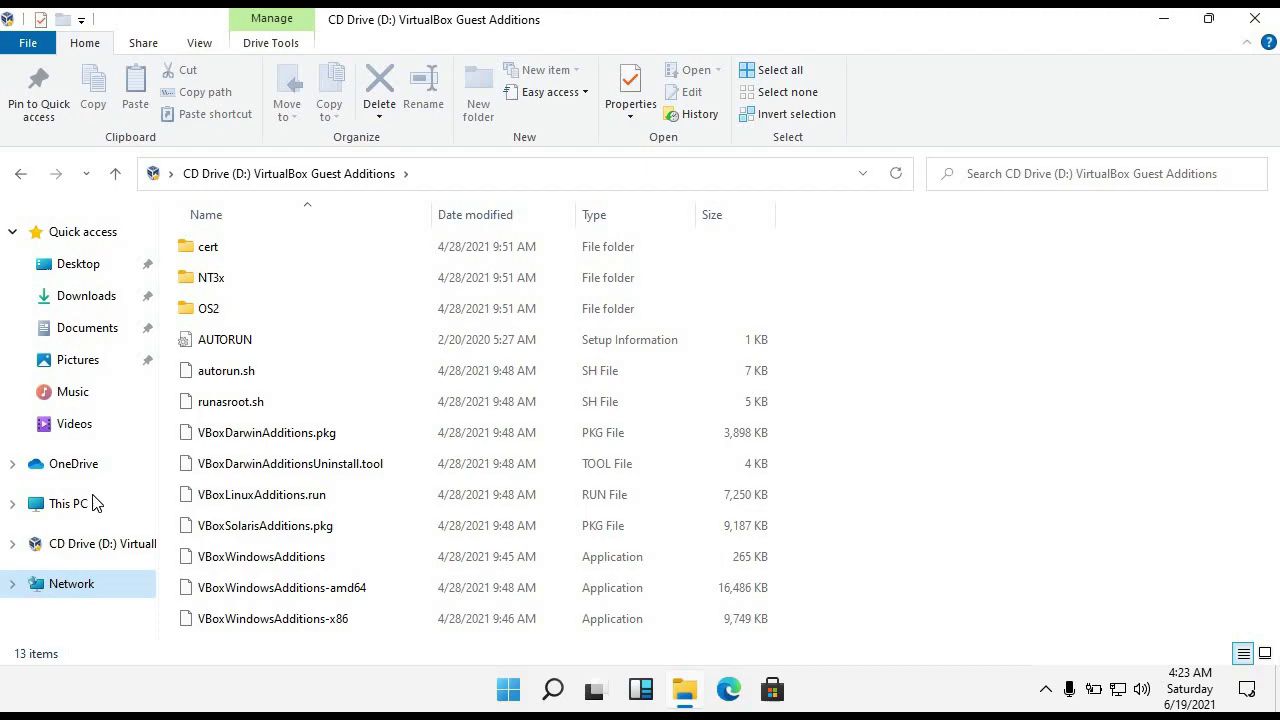
key("alt+Up")
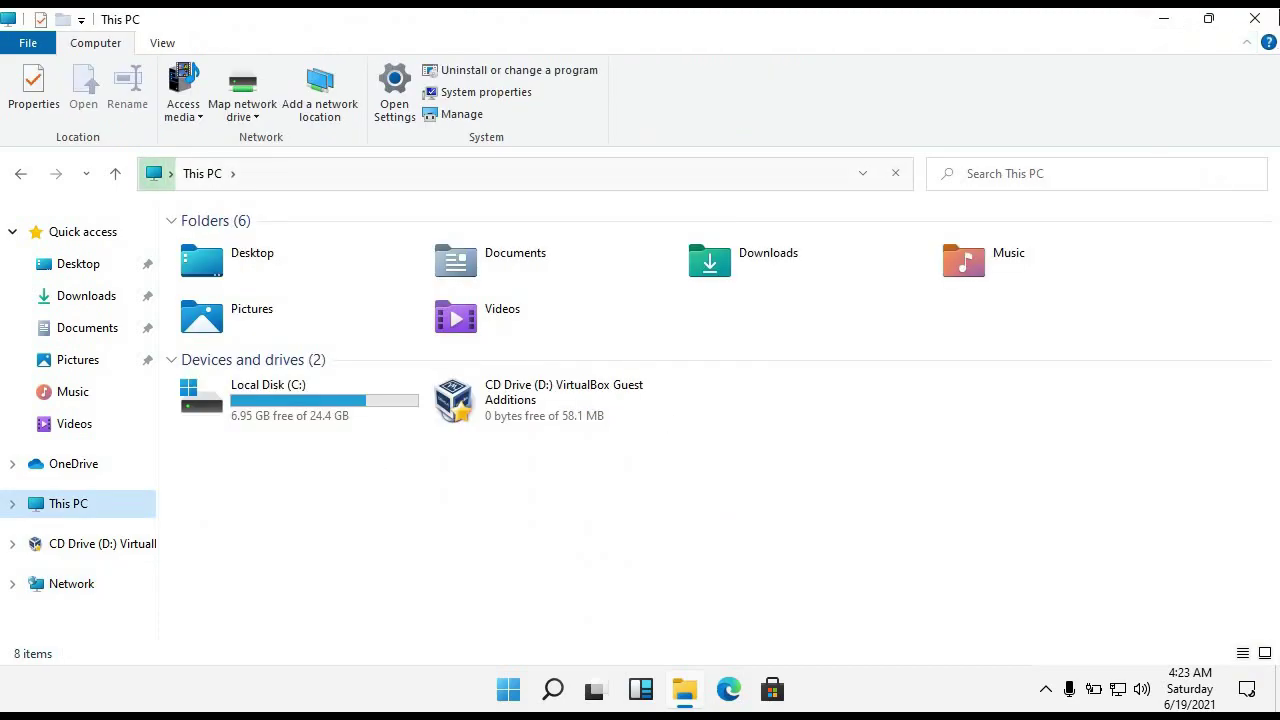
Step: Close the This PC window and refresh the desktop icons
left_click(1254, 18)
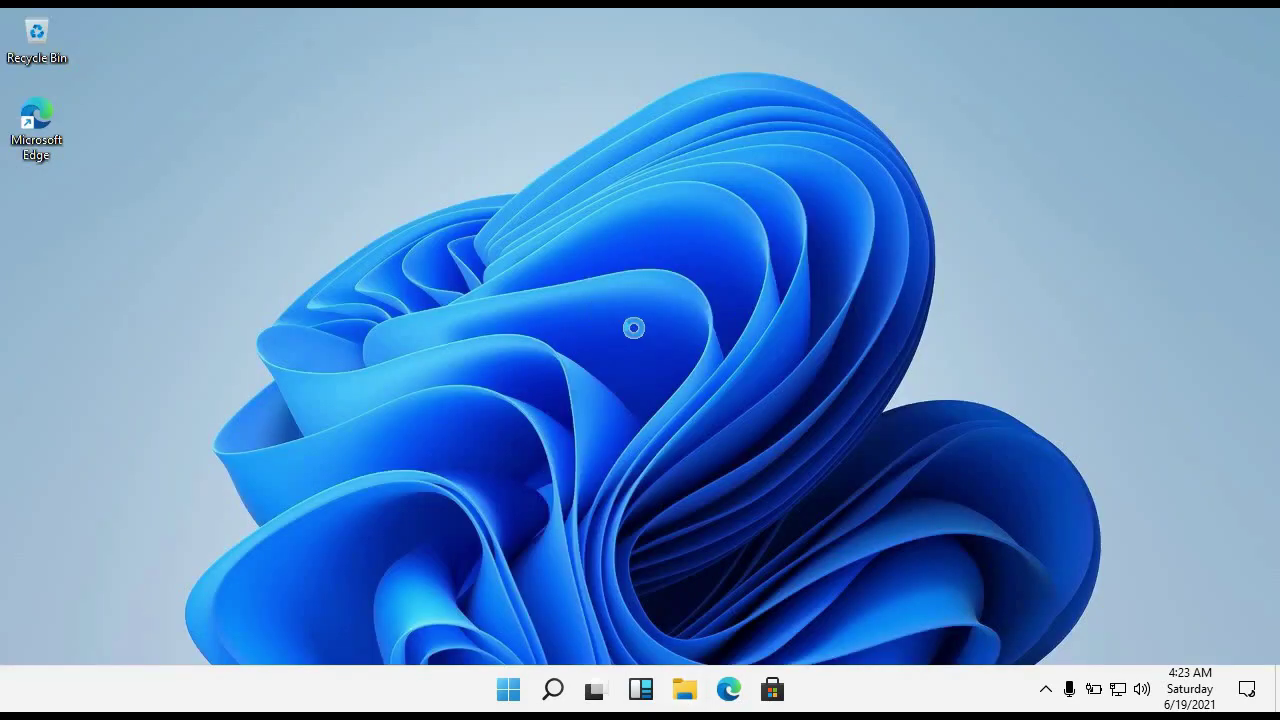
right_click(677, 384)
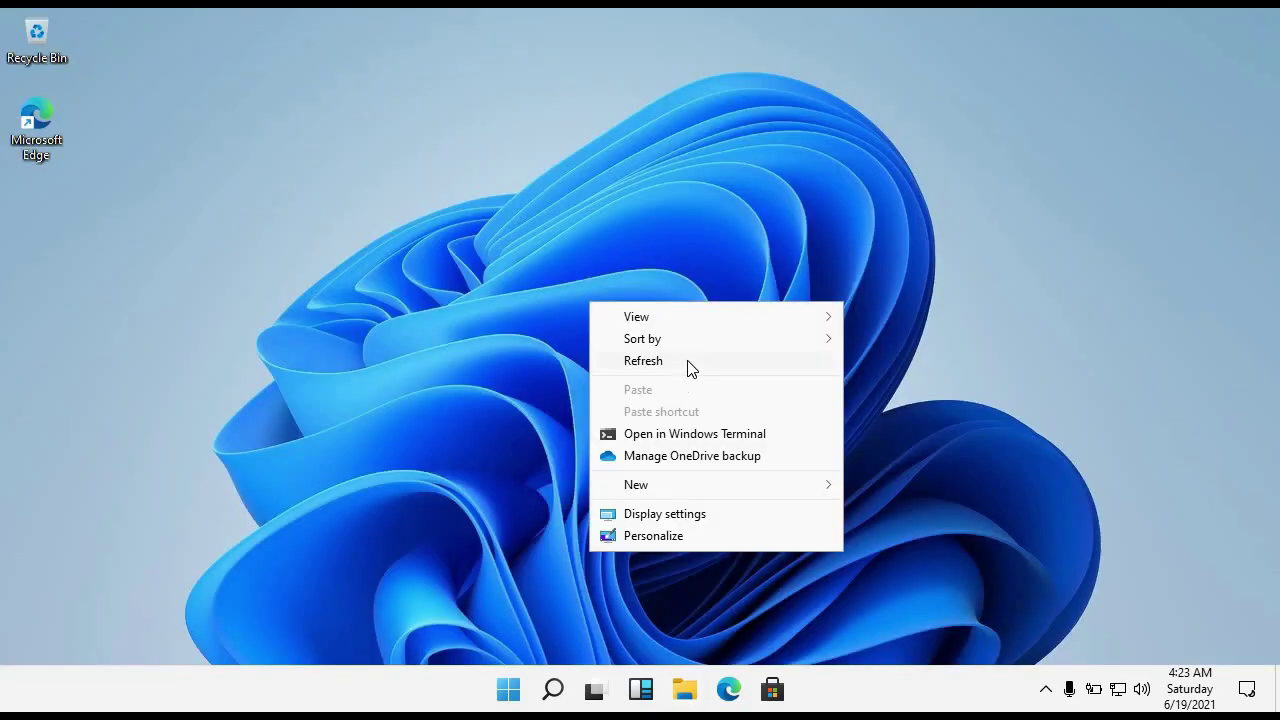
left_click(689, 368)
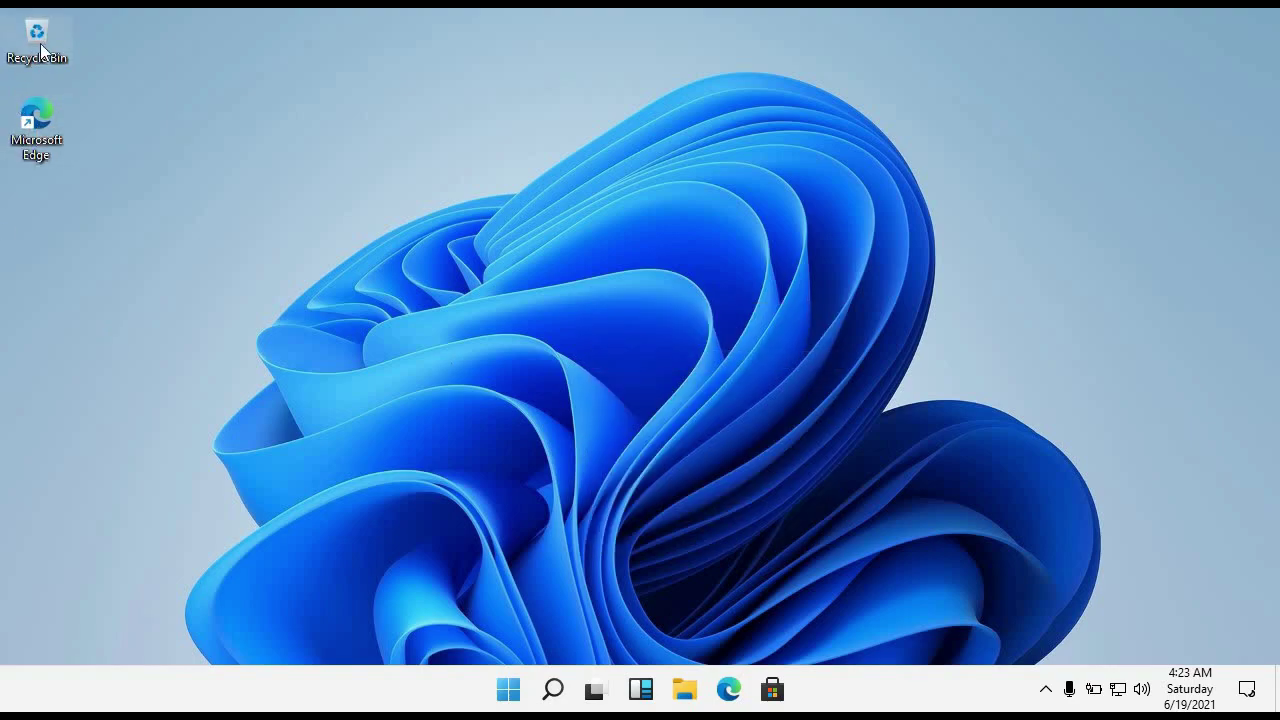
left_click_drag(41, 47, 267, 283)
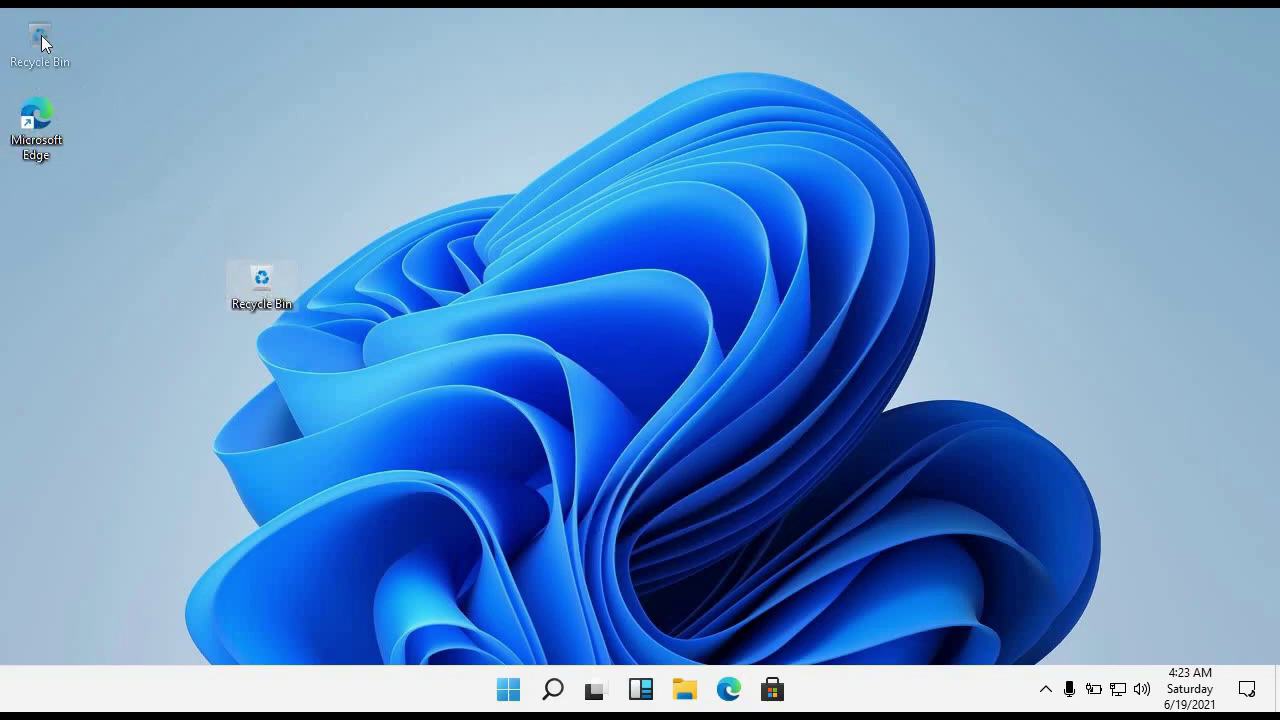
left_click_drag(31, 46, 32, 46)
right_click(519, 145)
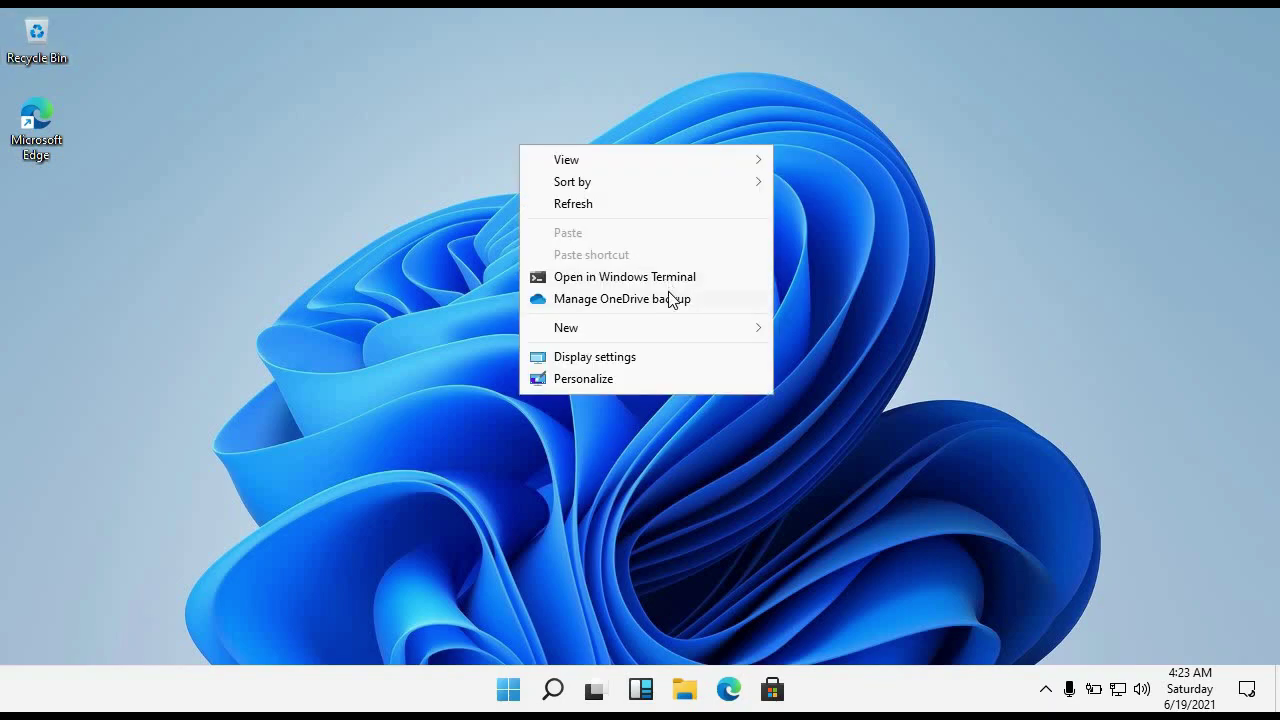
left_click(600, 277)
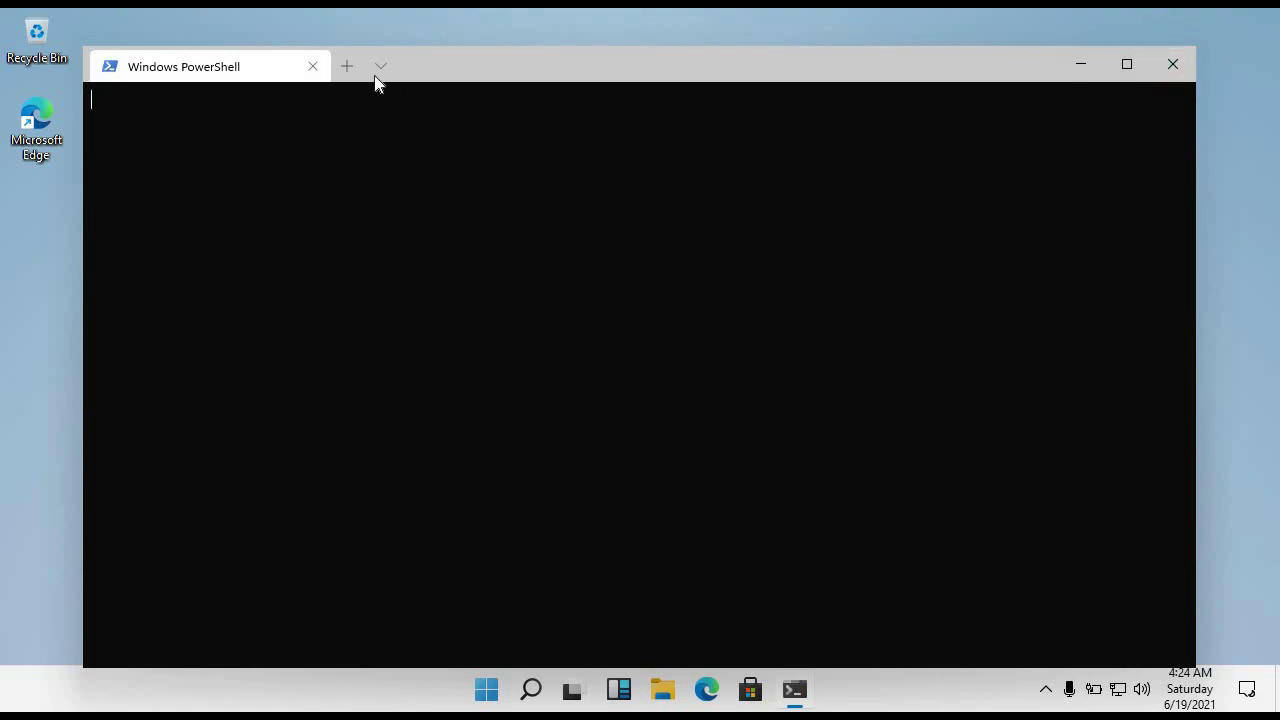
left_click(347, 66)
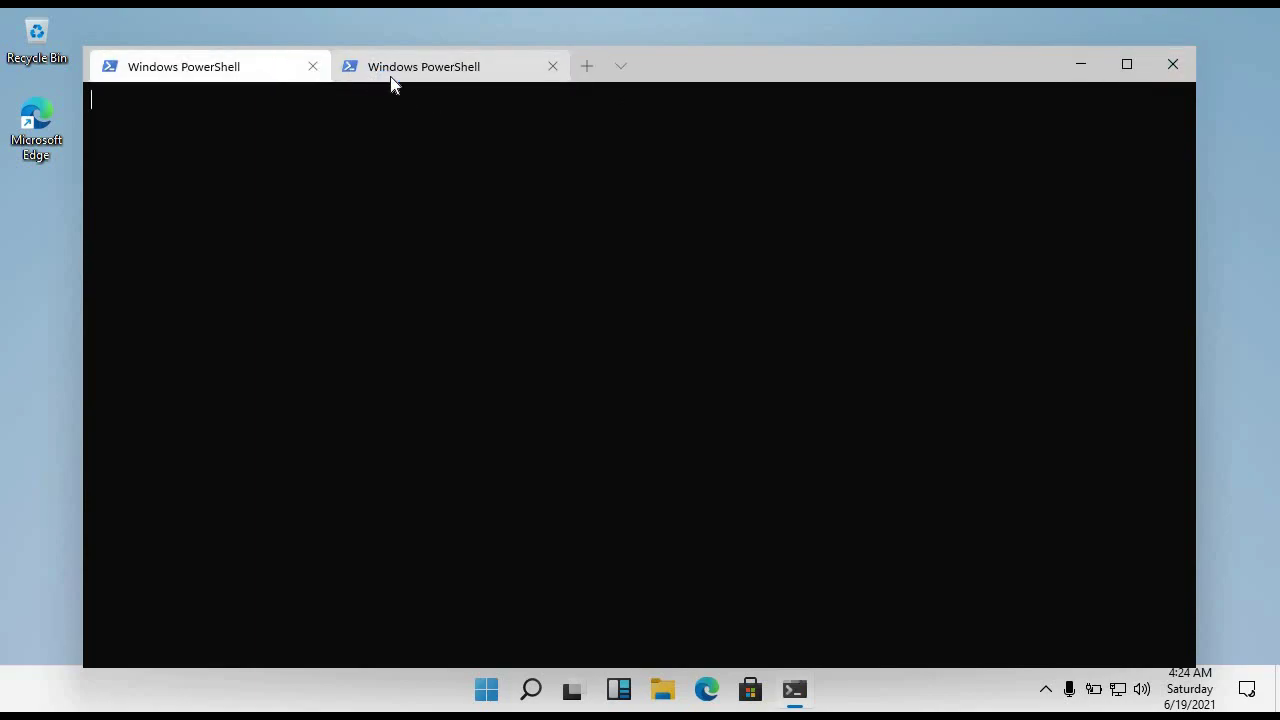
left_click(295, 72)
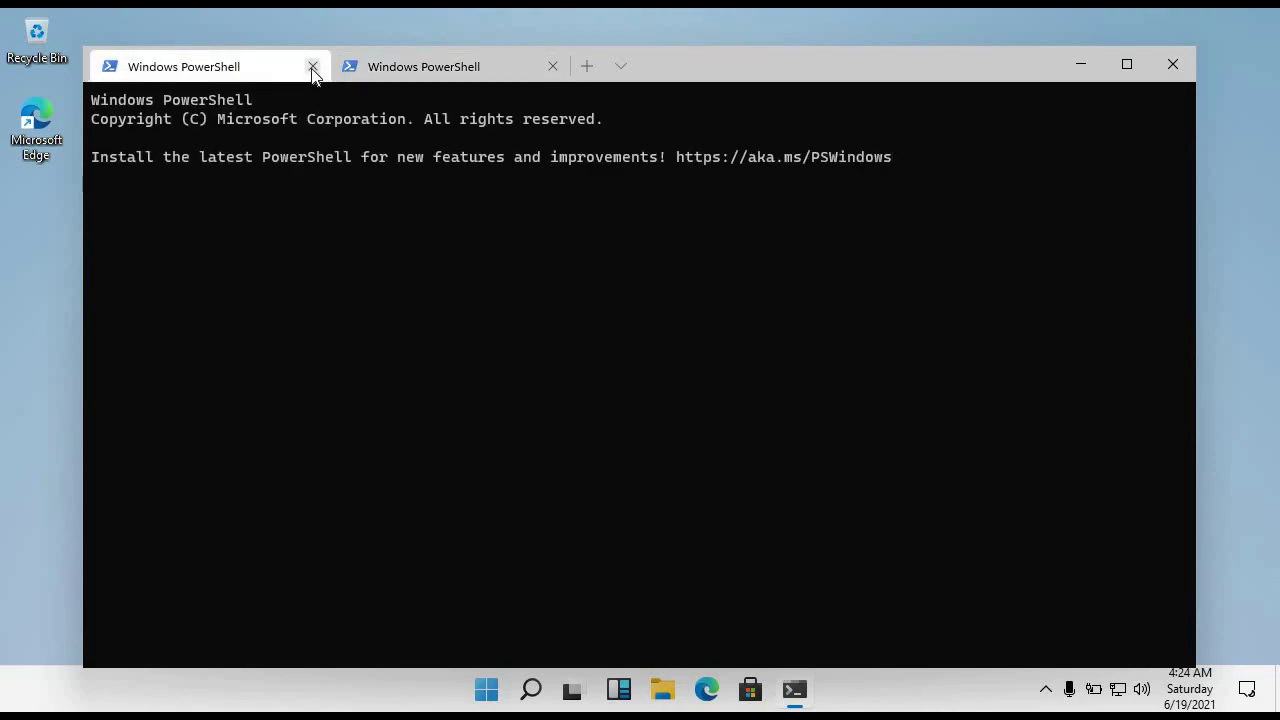
left_click(357, 68)
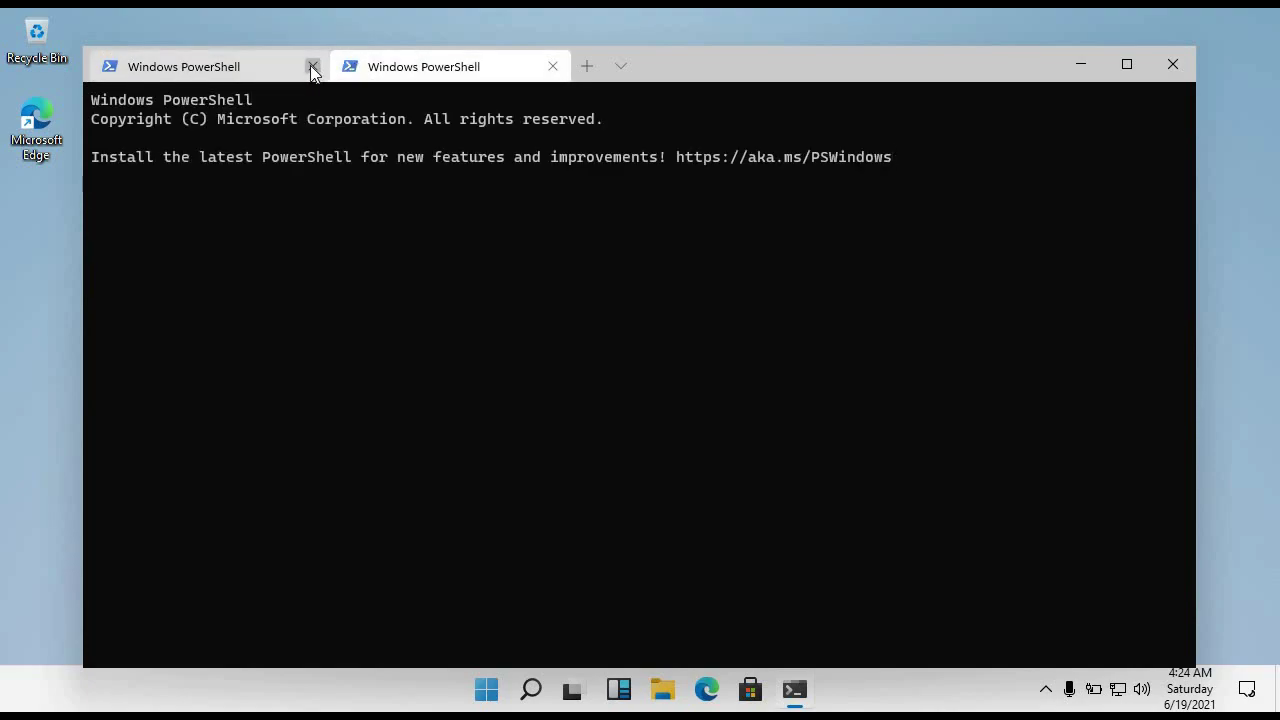
left_click(312, 67)
left_click(312, 67)
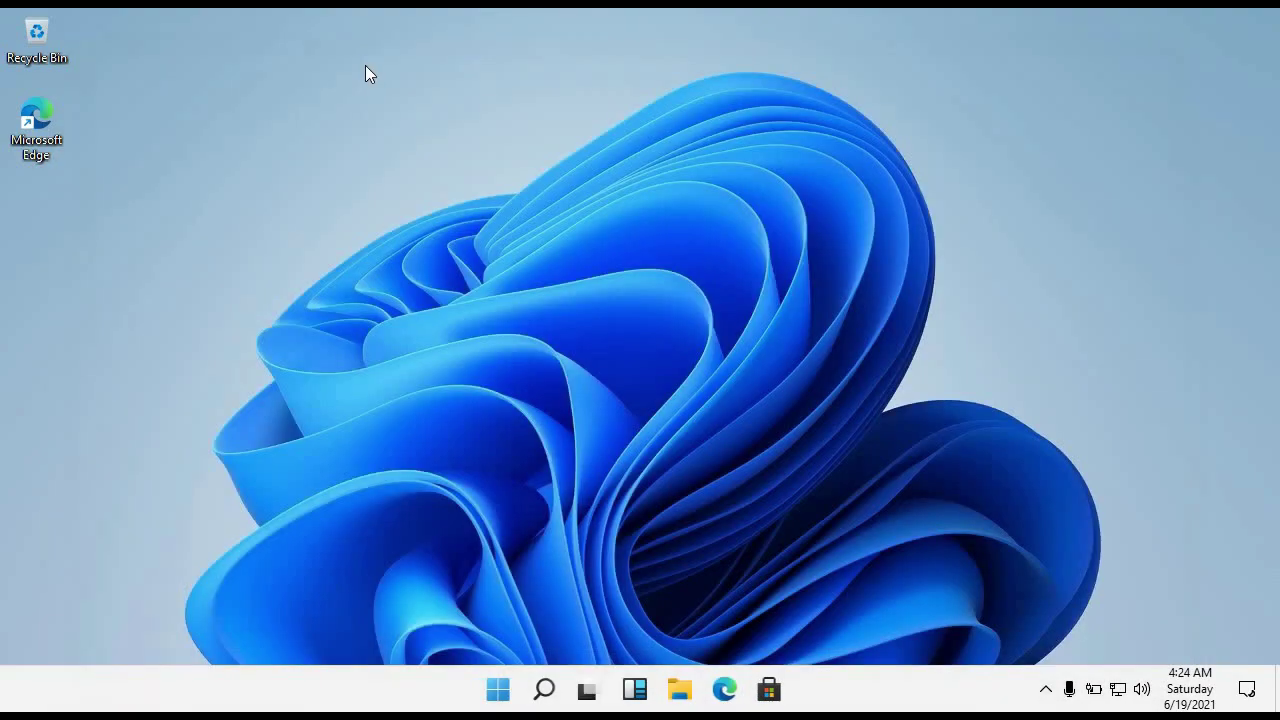
right_click(553, 127)
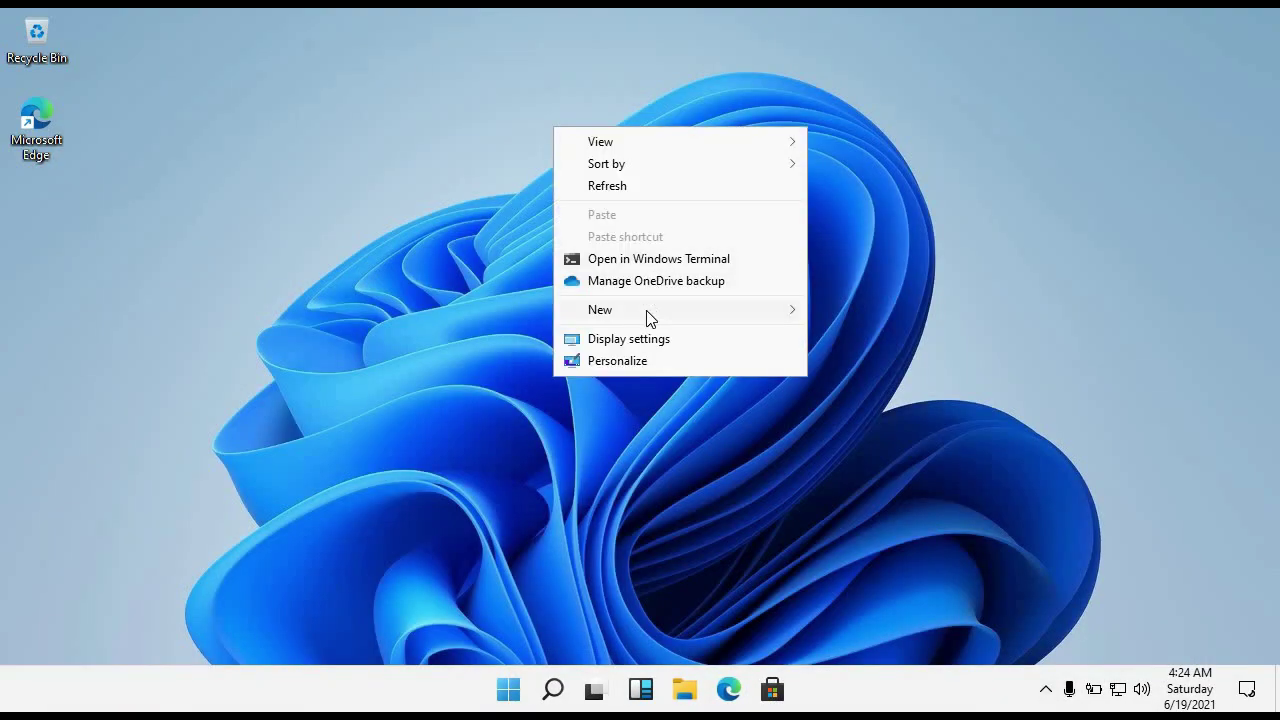
mouse_move(751, 317)
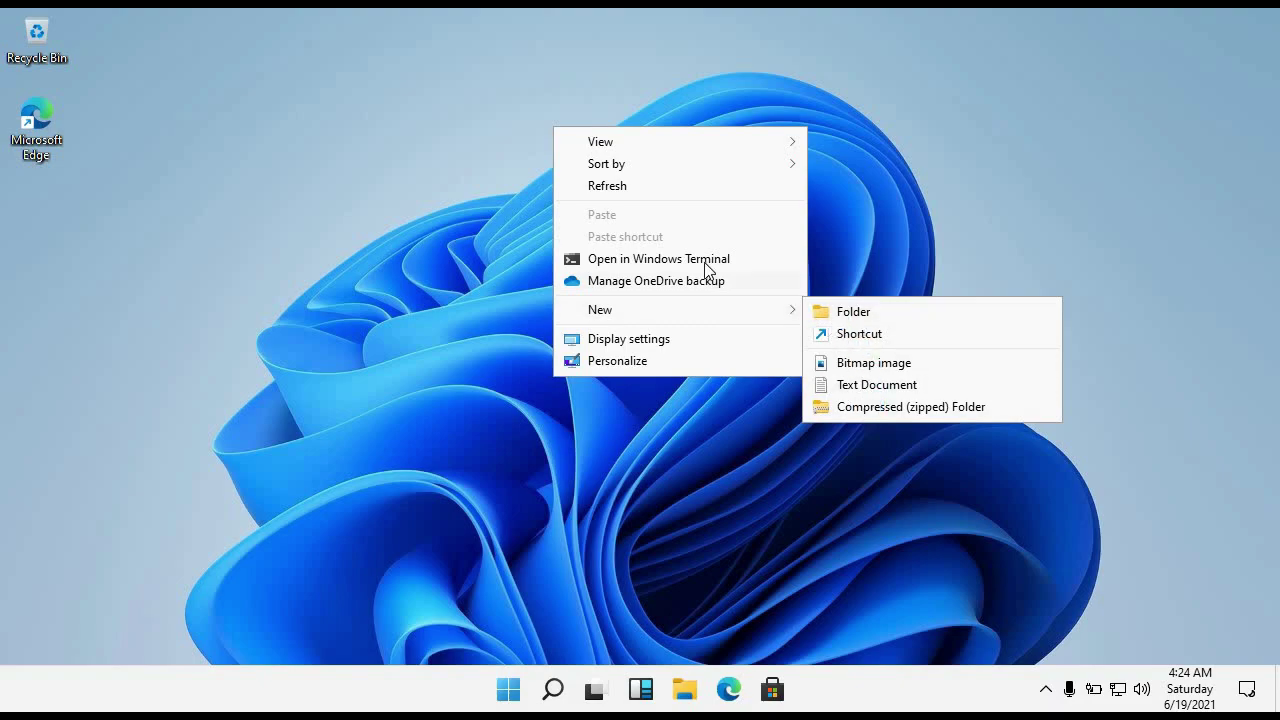
mouse_move(705, 160)
mouse_move(745, 145)
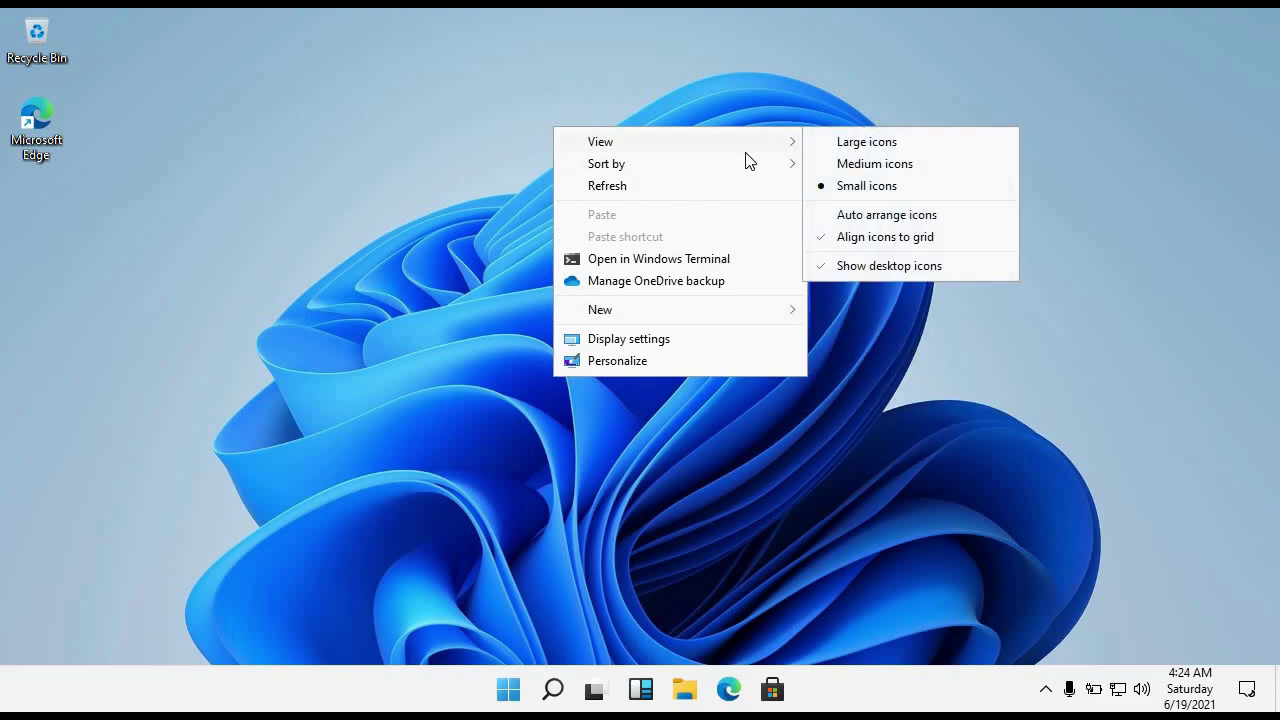
left_click(852, 168)
right_click(667, 183)
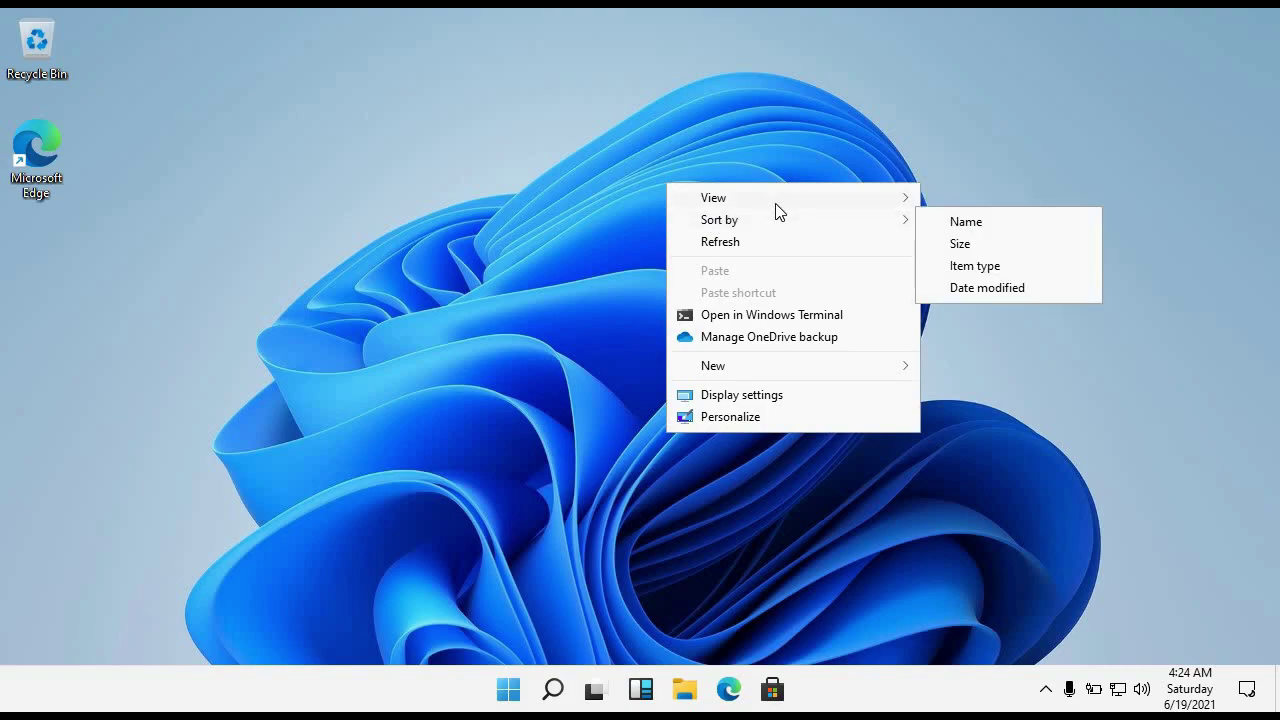
mouse_move(857, 194)
left_click(960, 241)
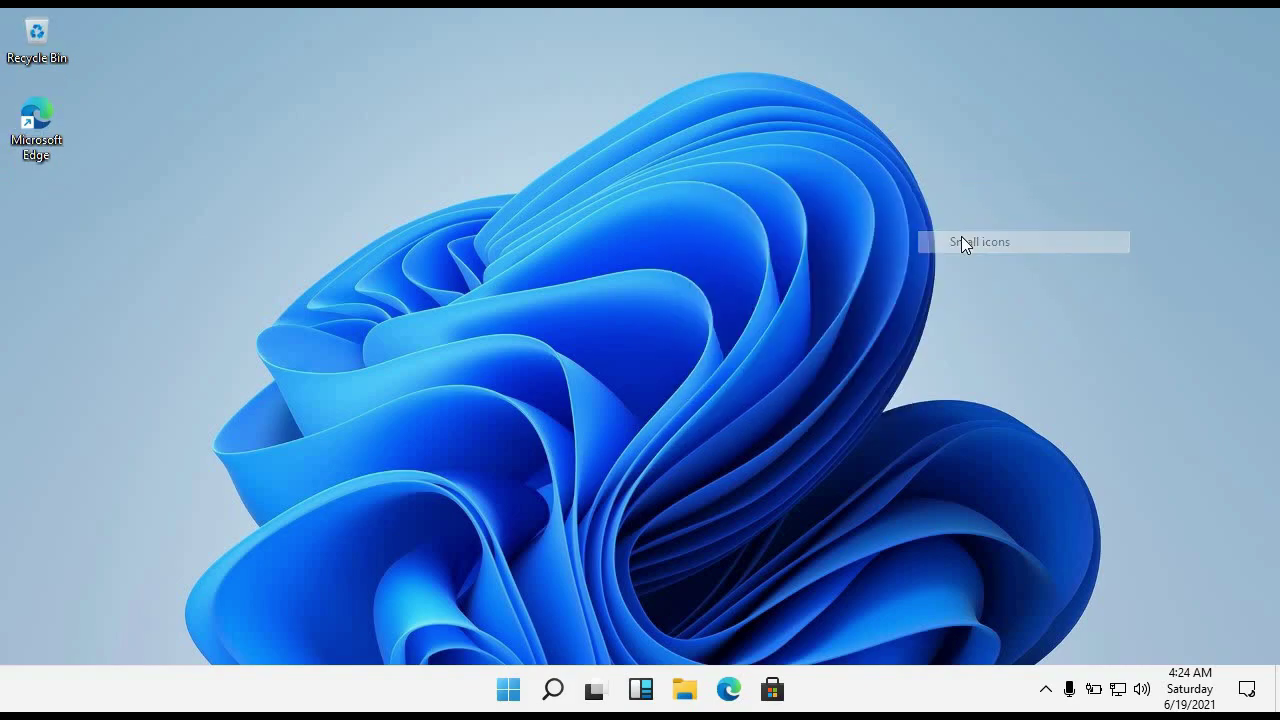
right_click(135, 143)
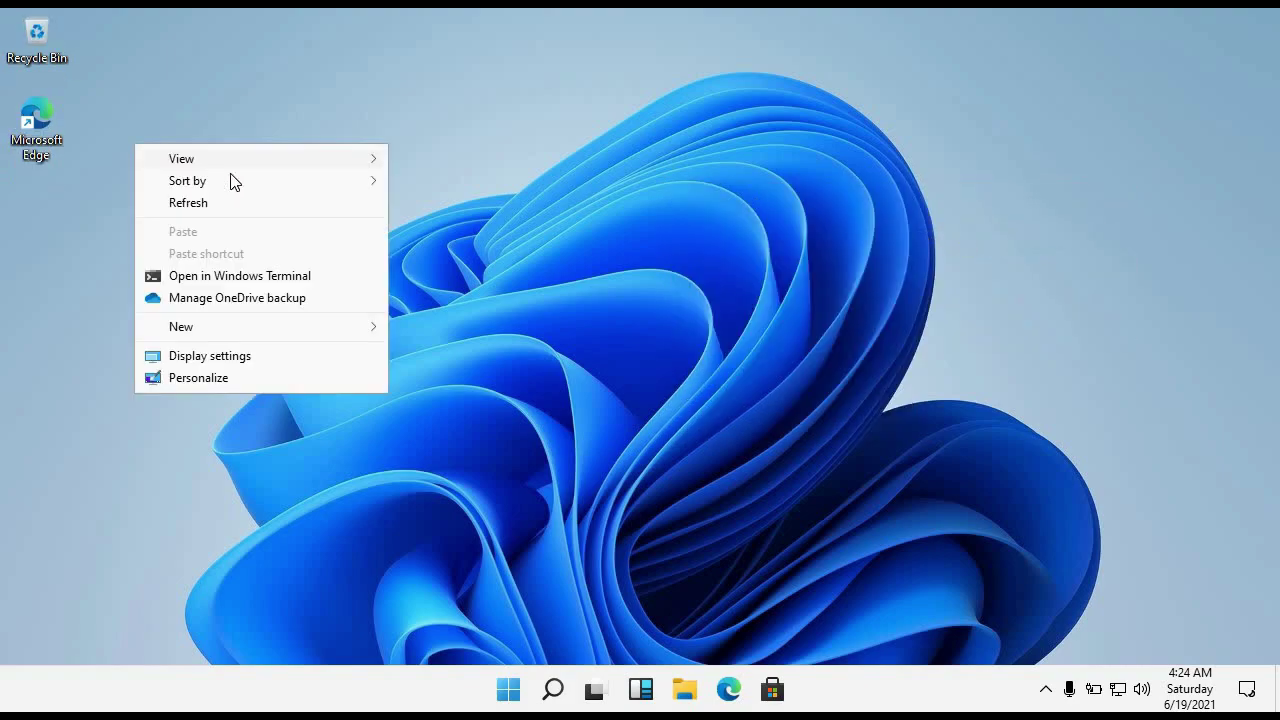
left_click(585, 300)
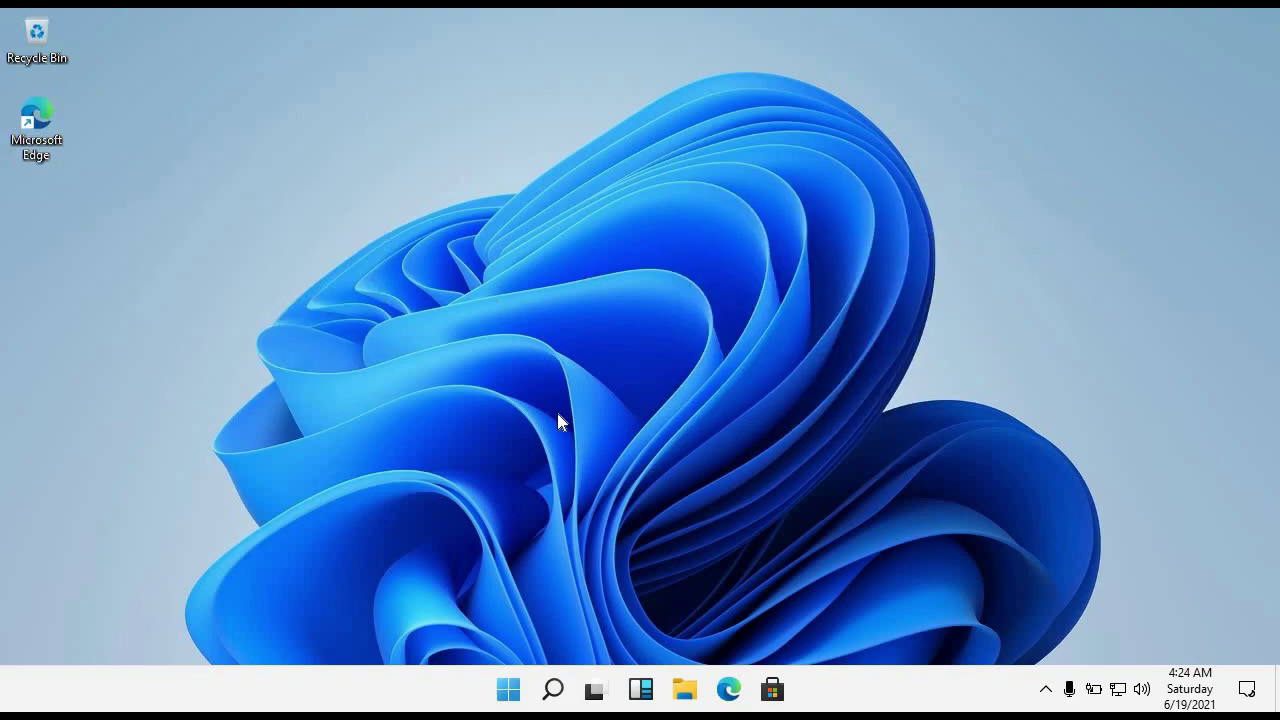
left_click(555, 692)
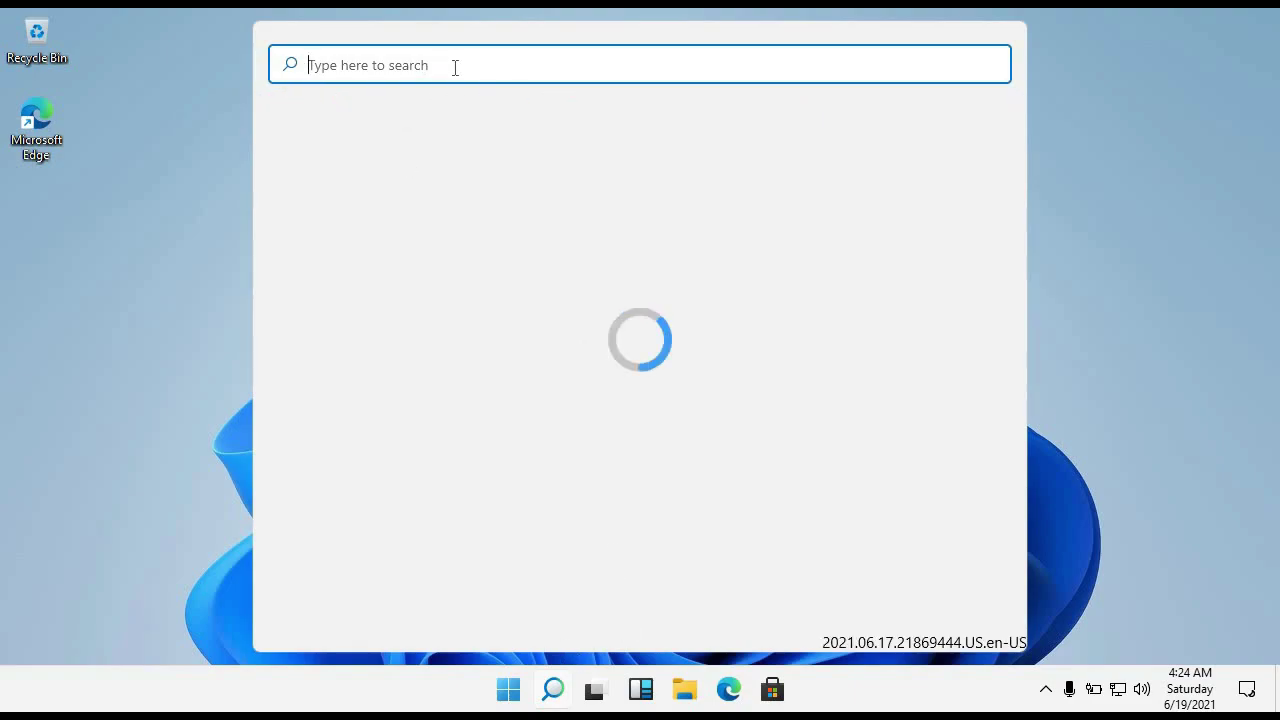
type("calcula")
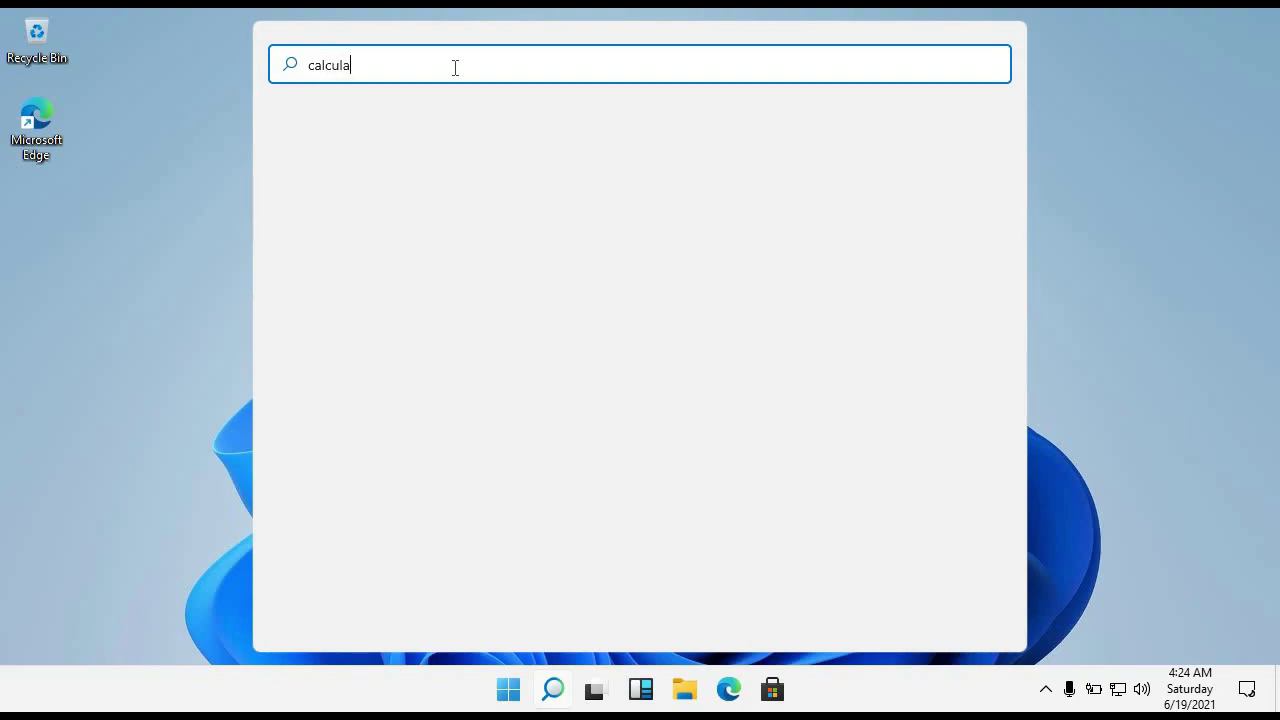
type("tor")
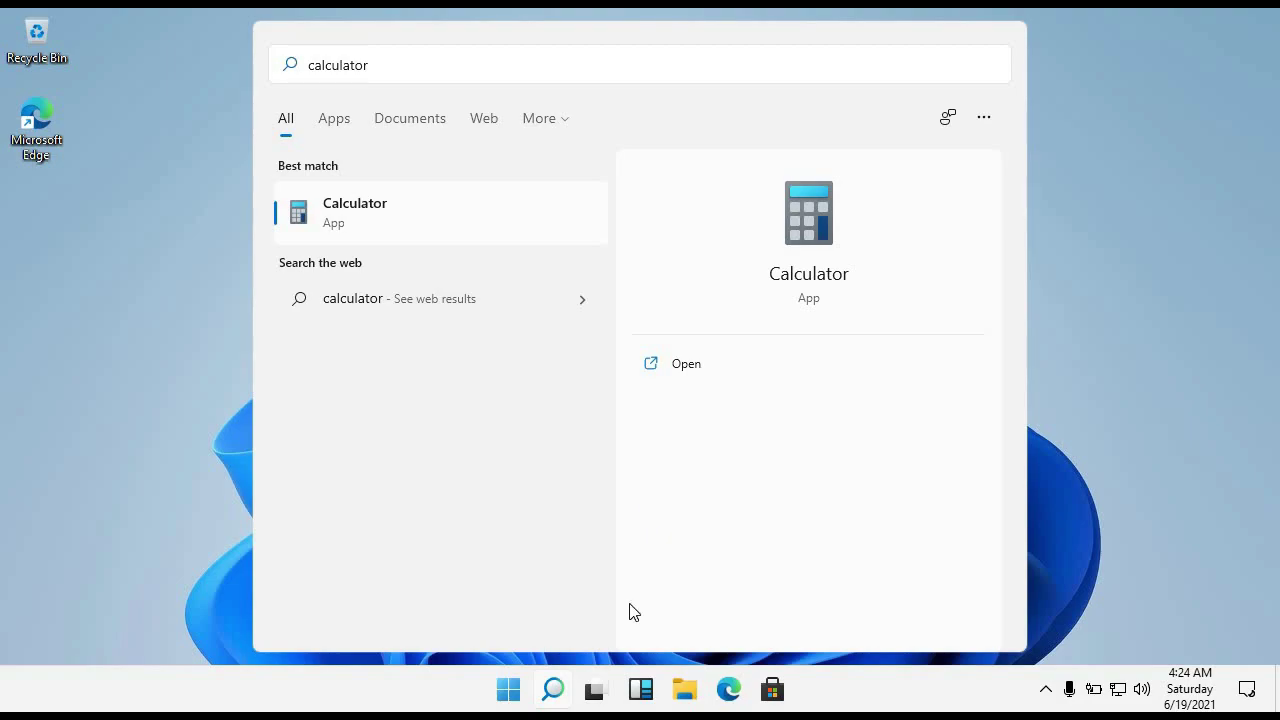
left_click(556, 692)
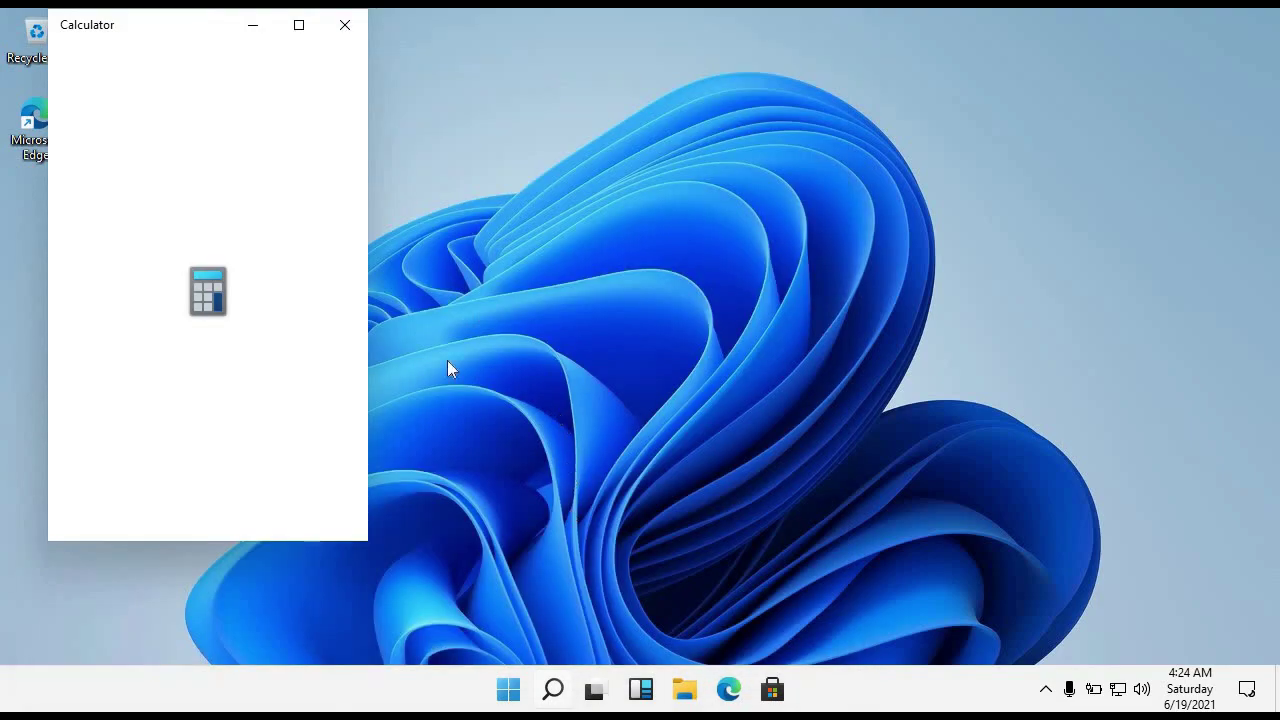
left_click(330, 36)
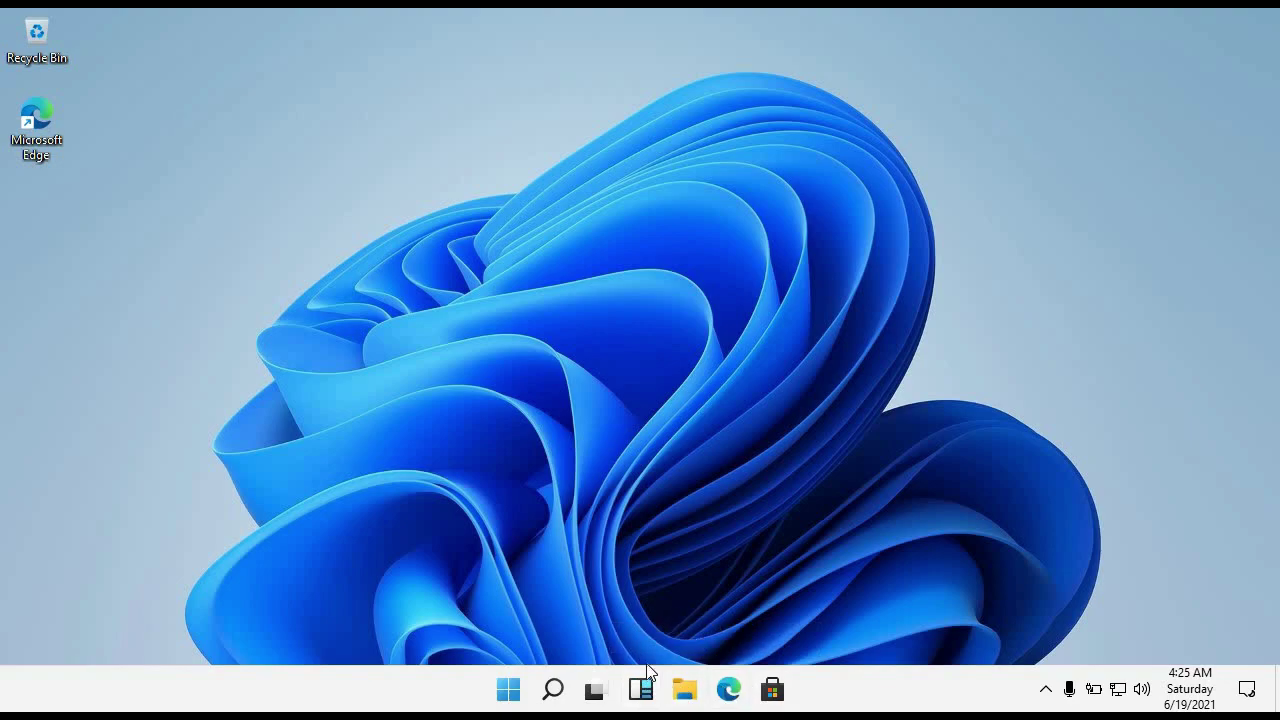
left_click(643, 690)
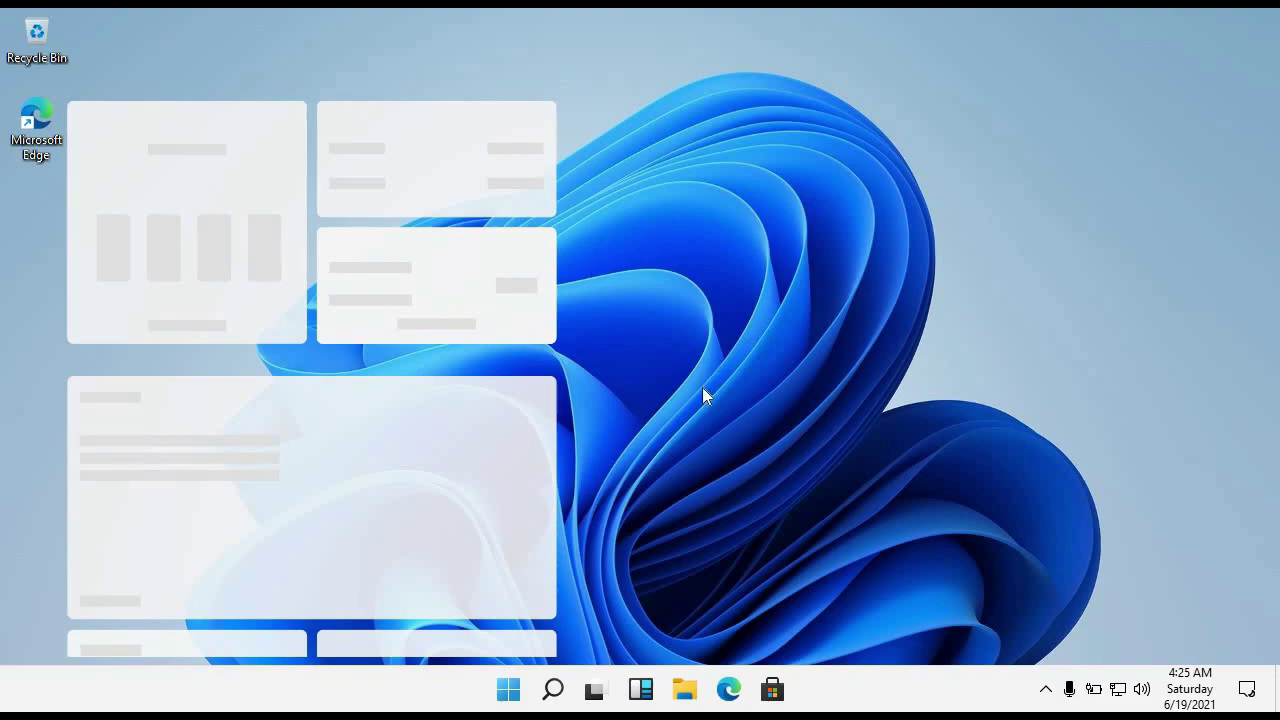
left_click(636, 695)
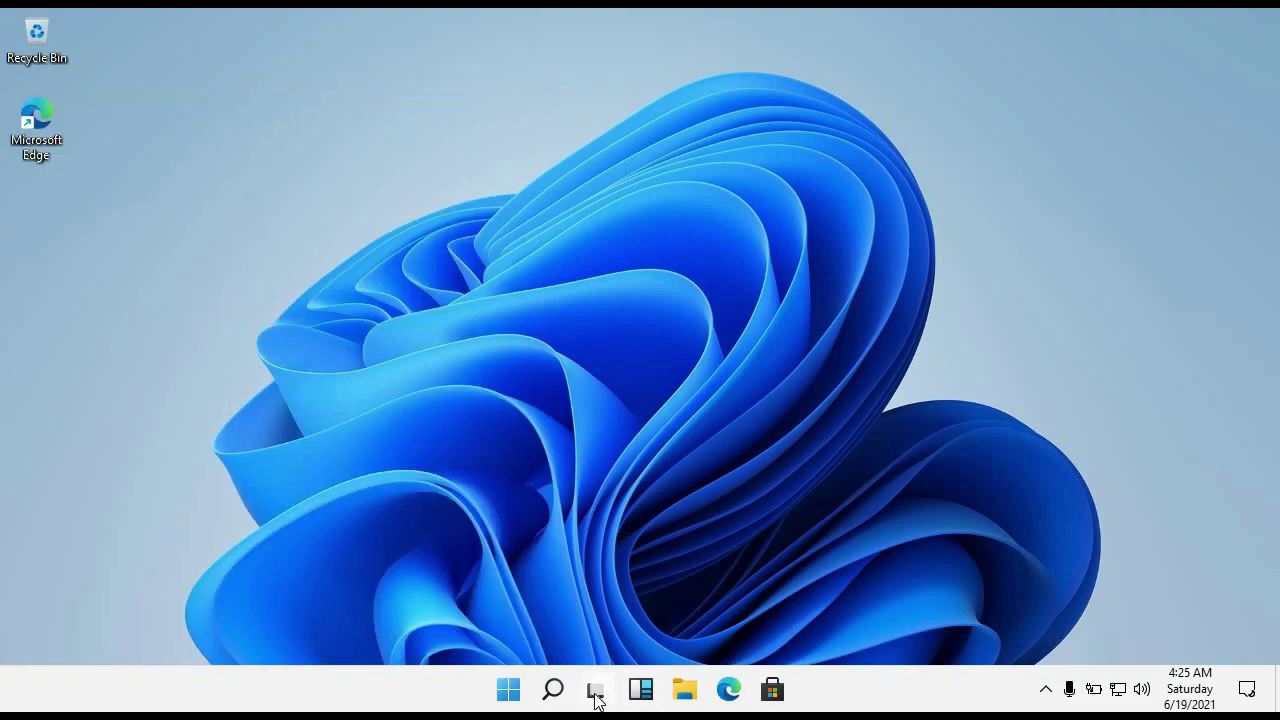
left_click(596, 695)
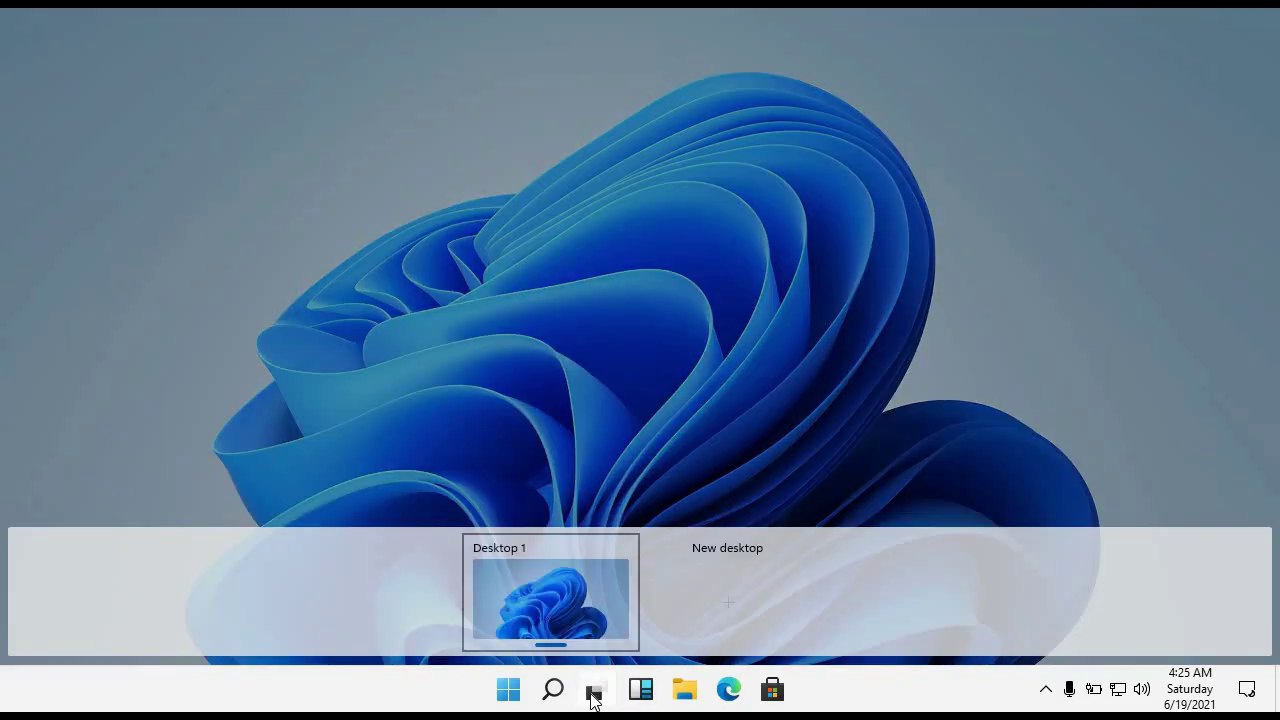
Step: Add and remove a second virtual desktop in Task View, then bring up Start
left_click(593, 695)
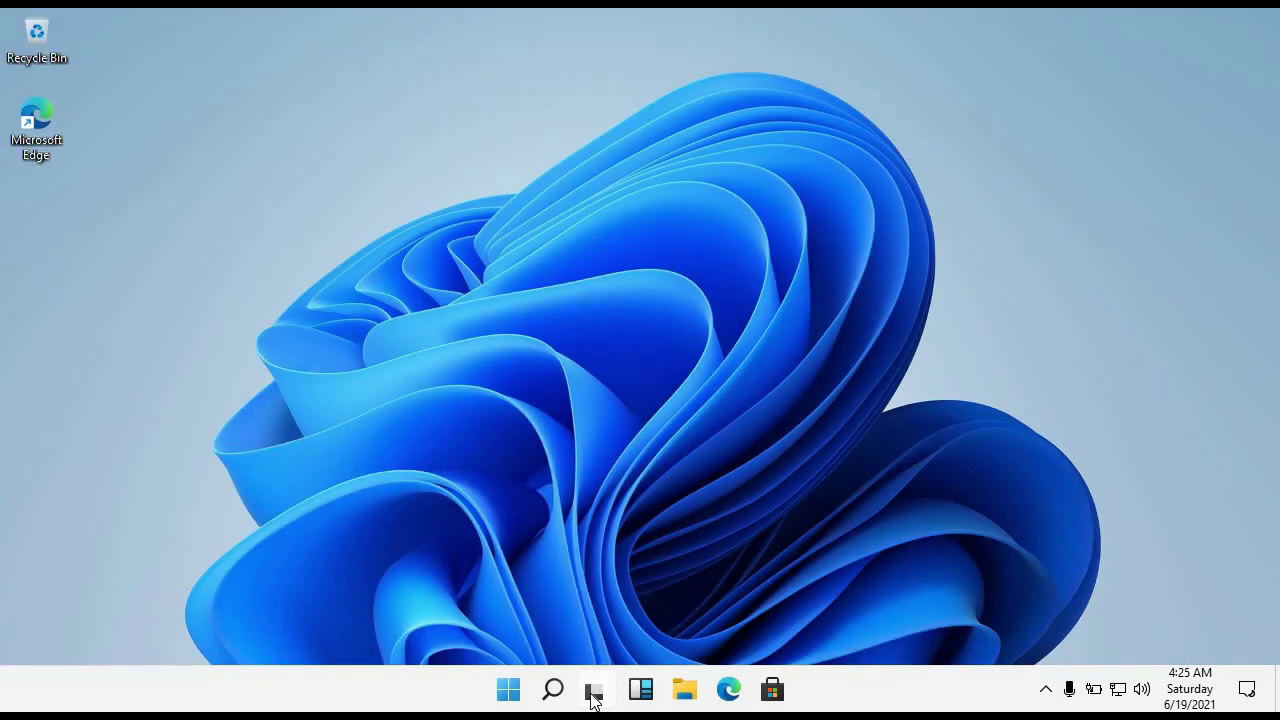
key("super+Tab")
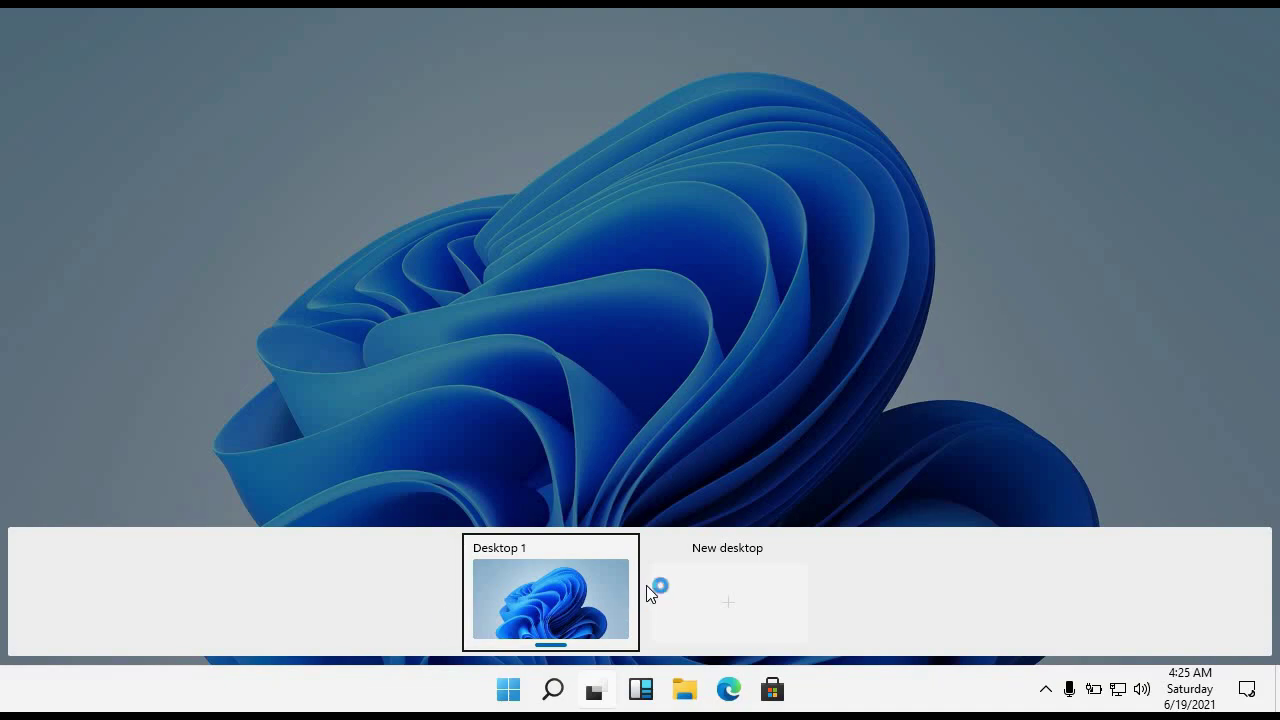
left_click(754, 563)
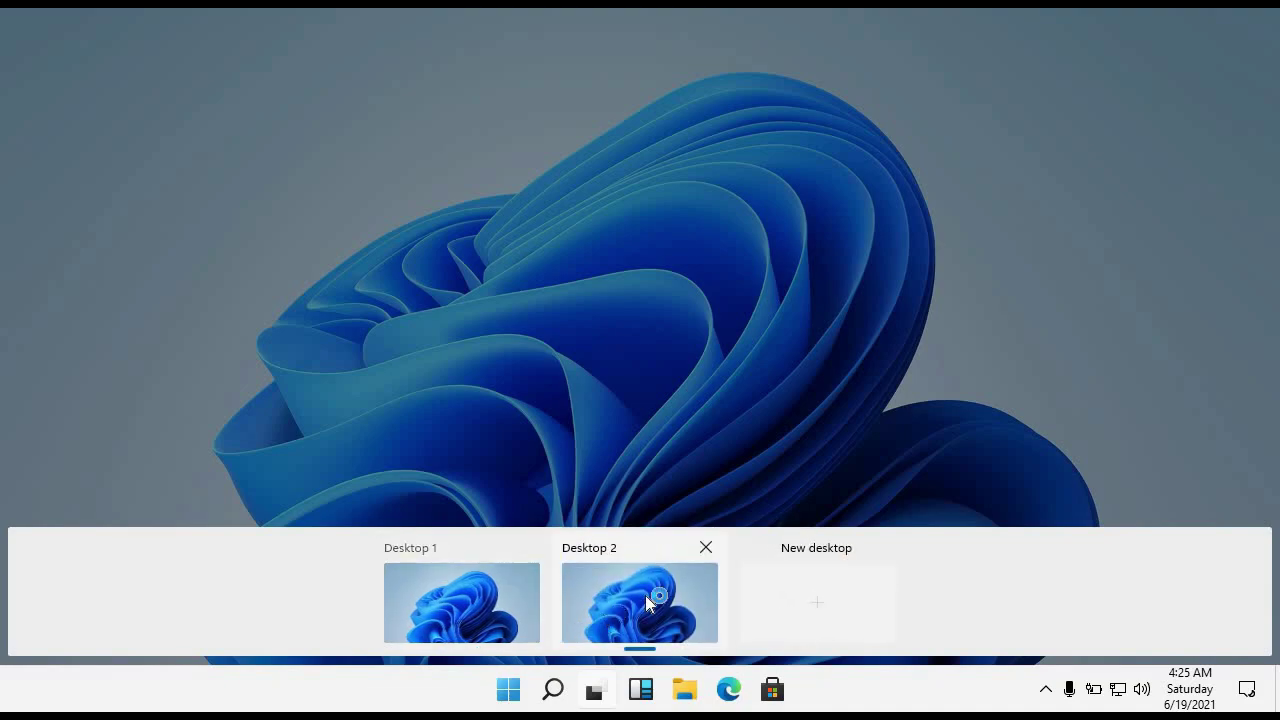
left_click(706, 547)
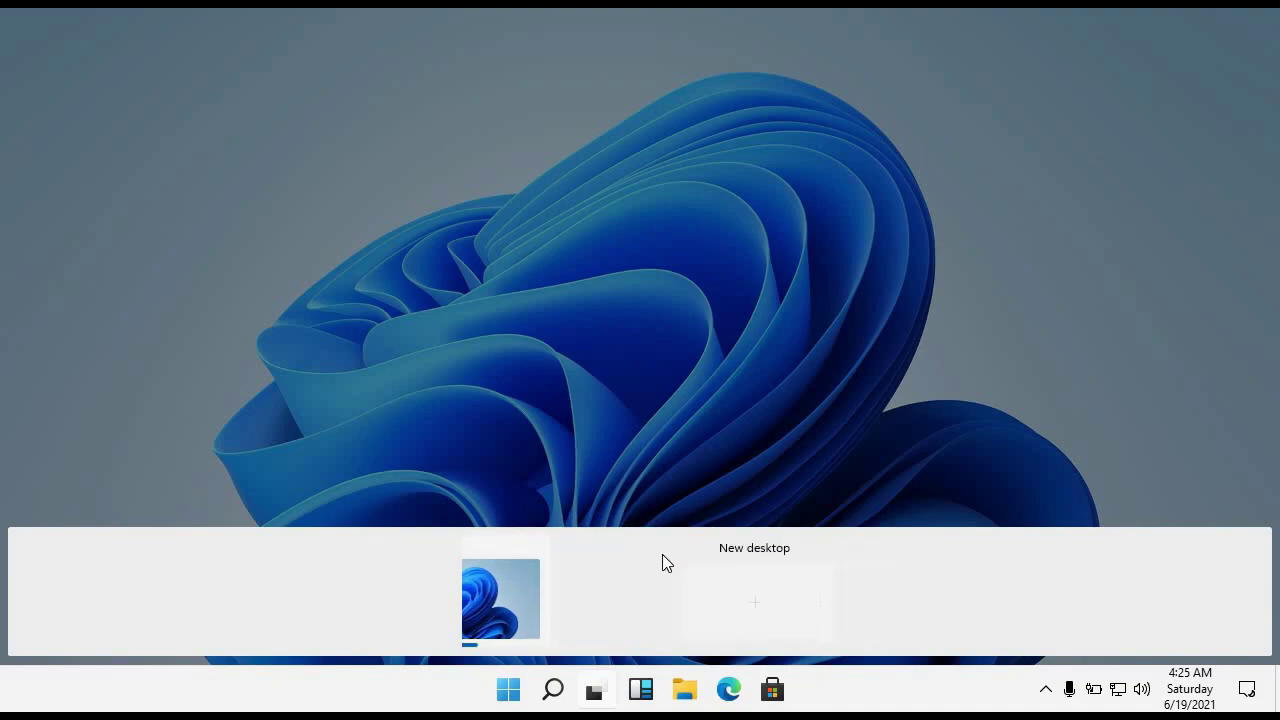
left_click(598, 690)
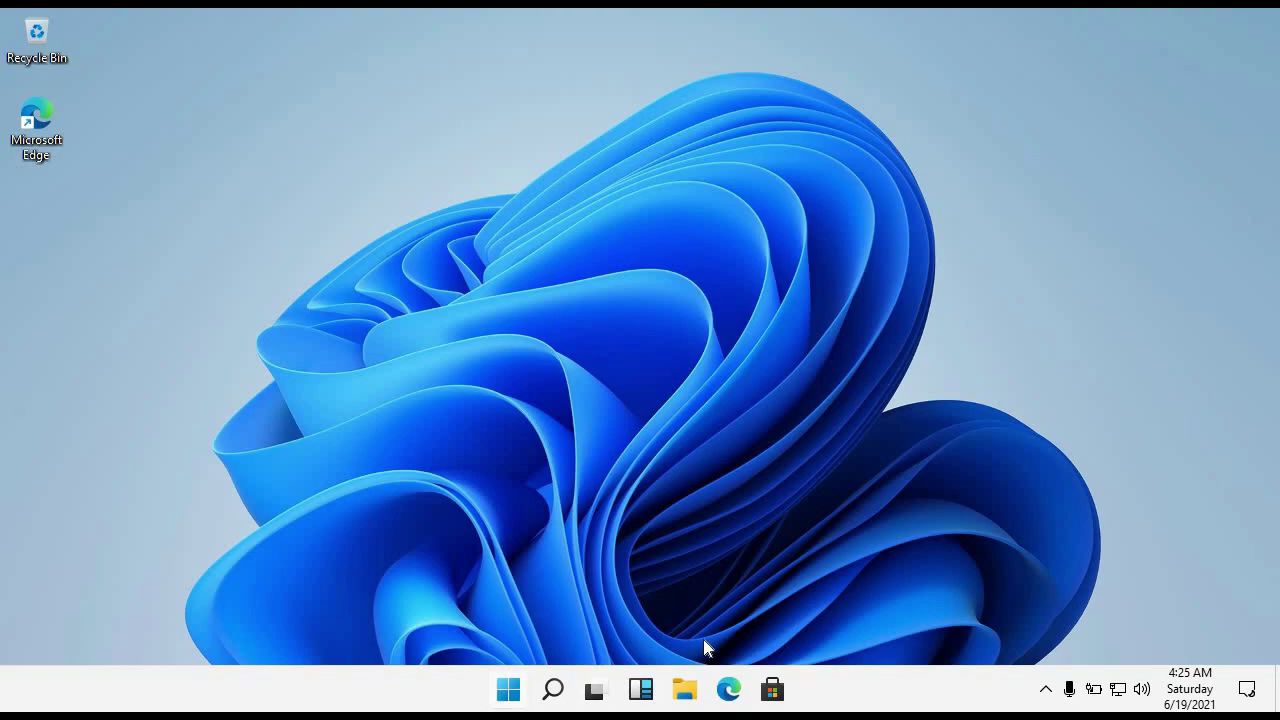
key("super")
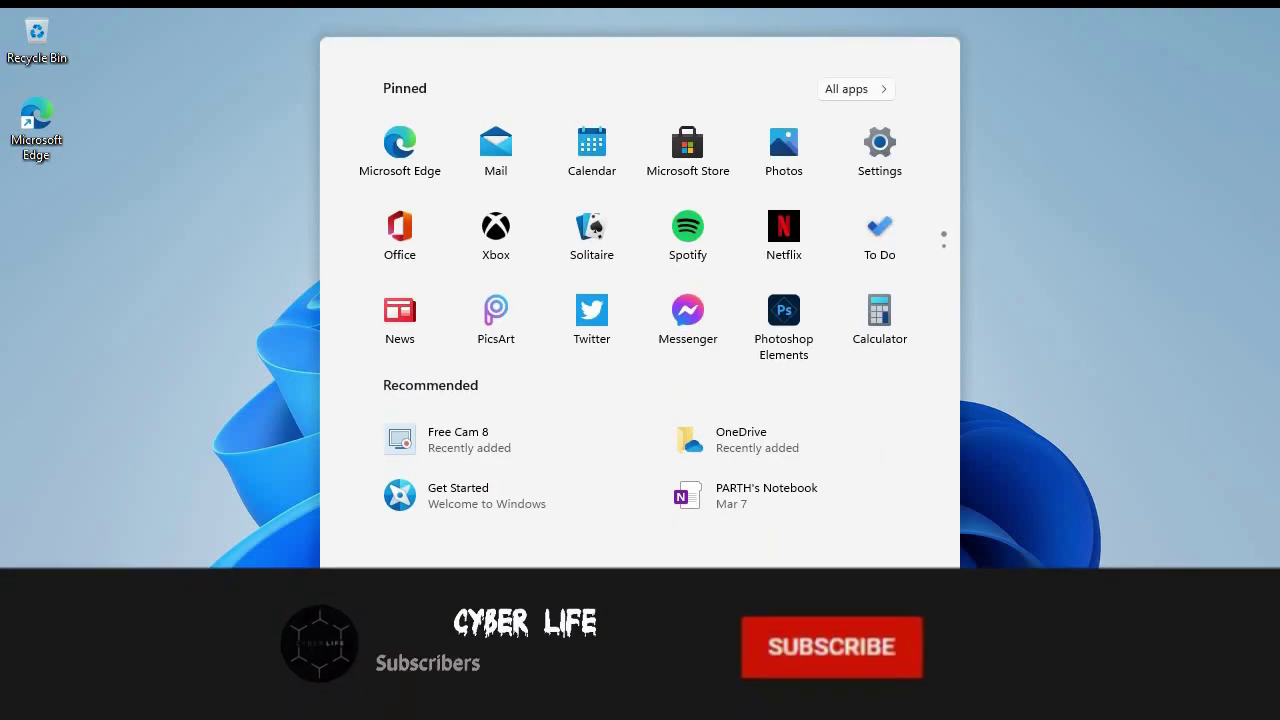